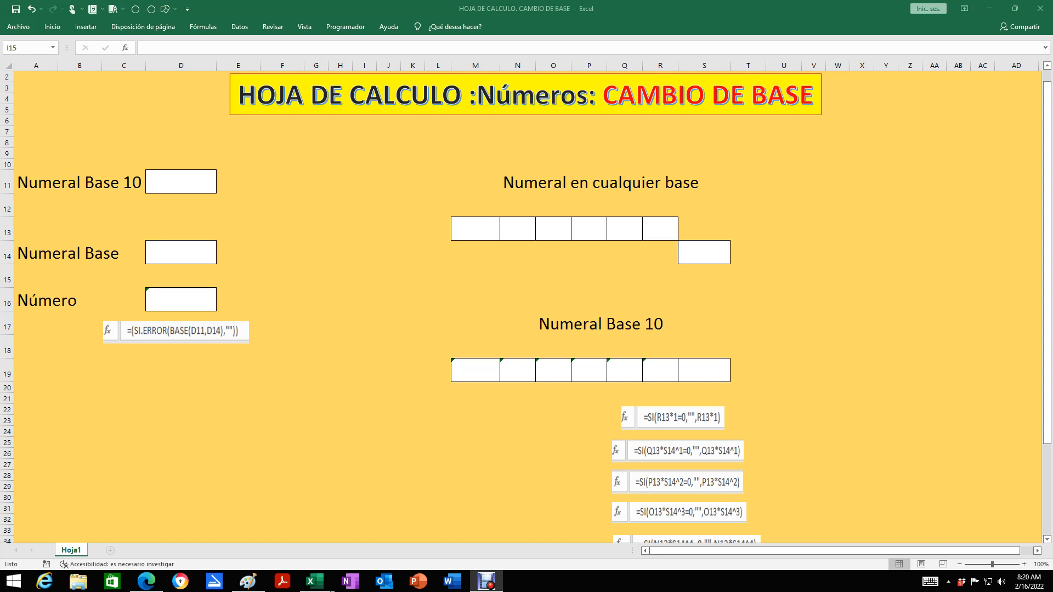
Enter 52 as the base-10 numeral in D11 and 4 as the target base in D14
{"action": "scroll", "coordinate": [527, 308], "scroll_direction": "down", "scroll_amount": 1}
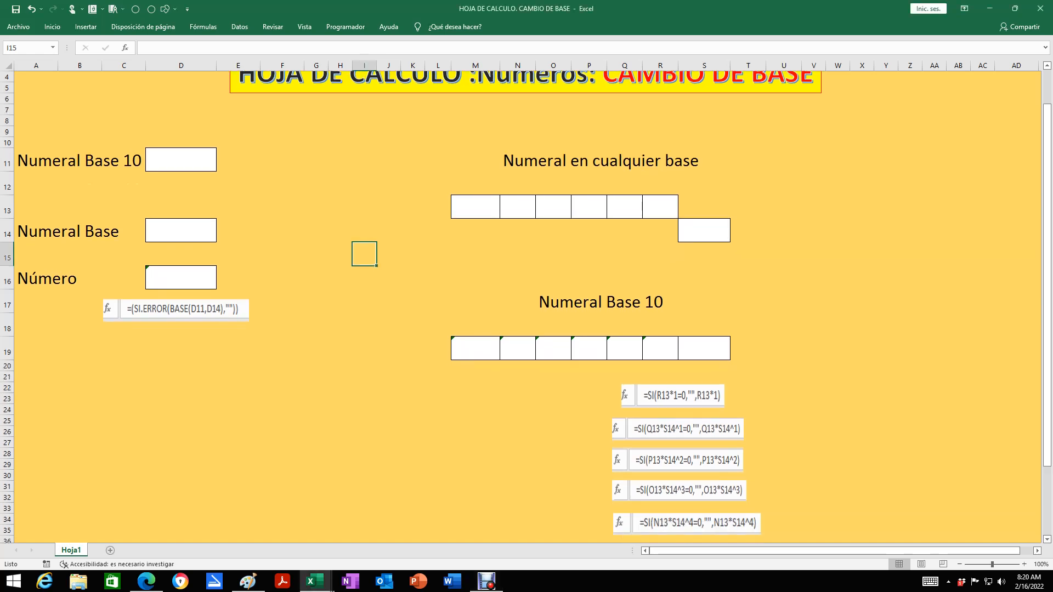
{"action": "scroll", "coordinate": [527, 307], "scroll_direction": "down", "scroll_amount": 2}
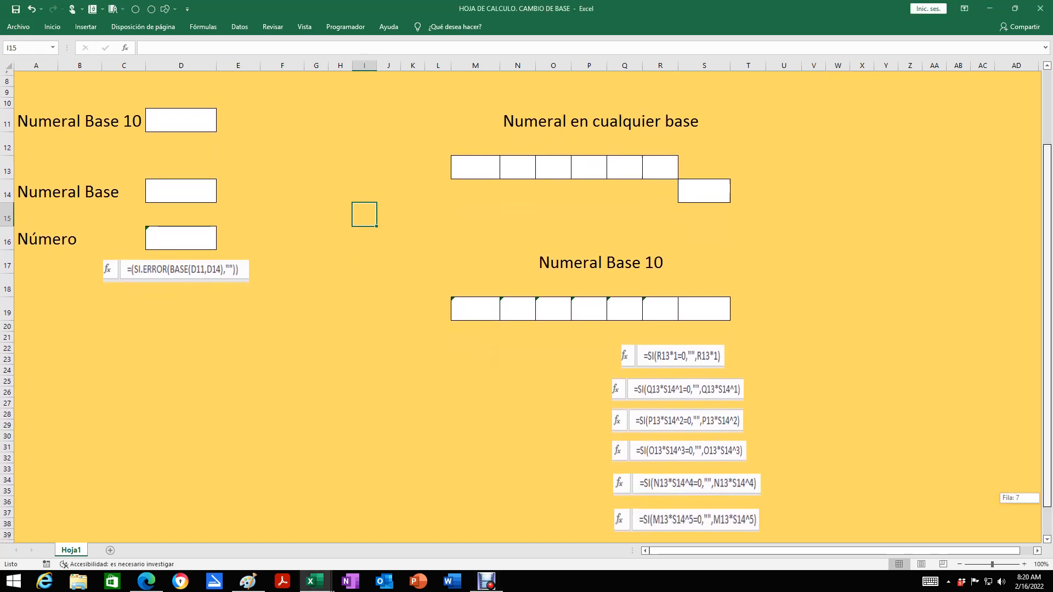
{"action": "scroll", "coordinate": [527, 307], "scroll_direction": "up", "scroll_amount": 3}
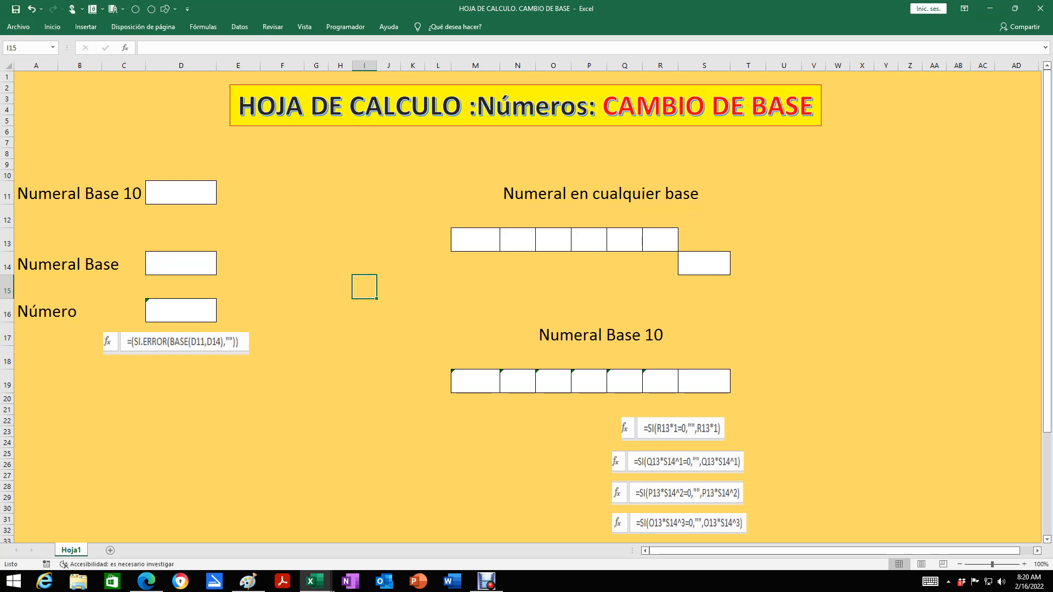
{"action": "left_click", "coordinate": [181, 193]}
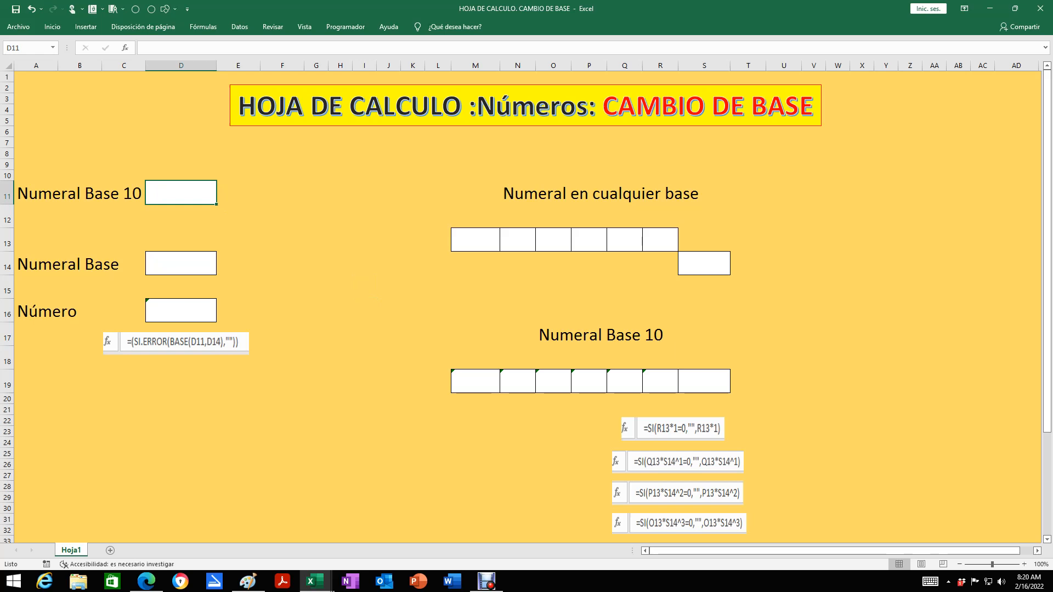
{"action": "type", "text": "52"}
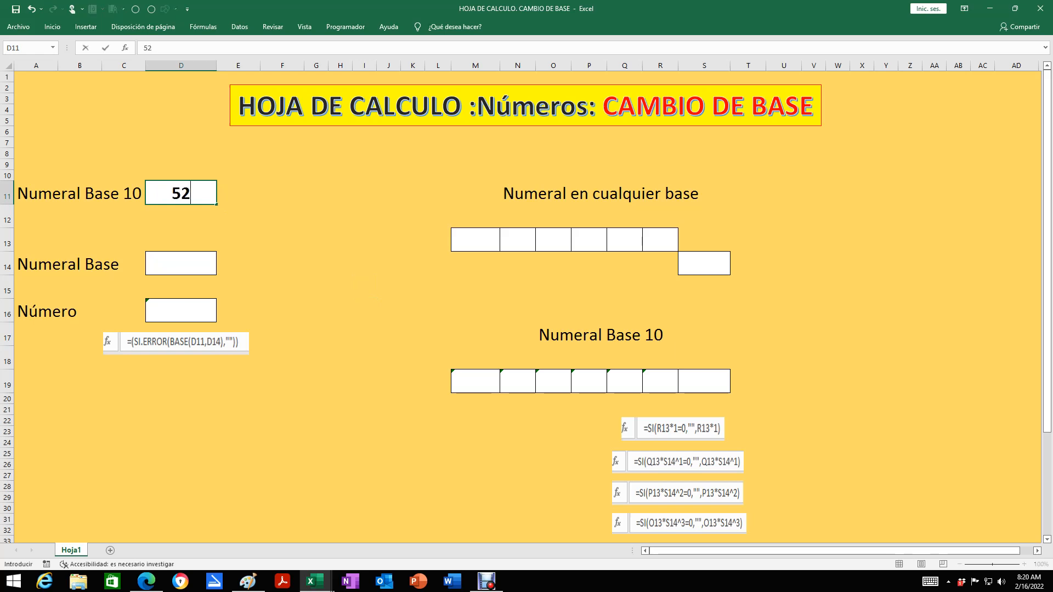
{"action": "key", "text": "Return"}
{"action": "key", "text": "Down"}
{"action": "key", "text": "Down"}
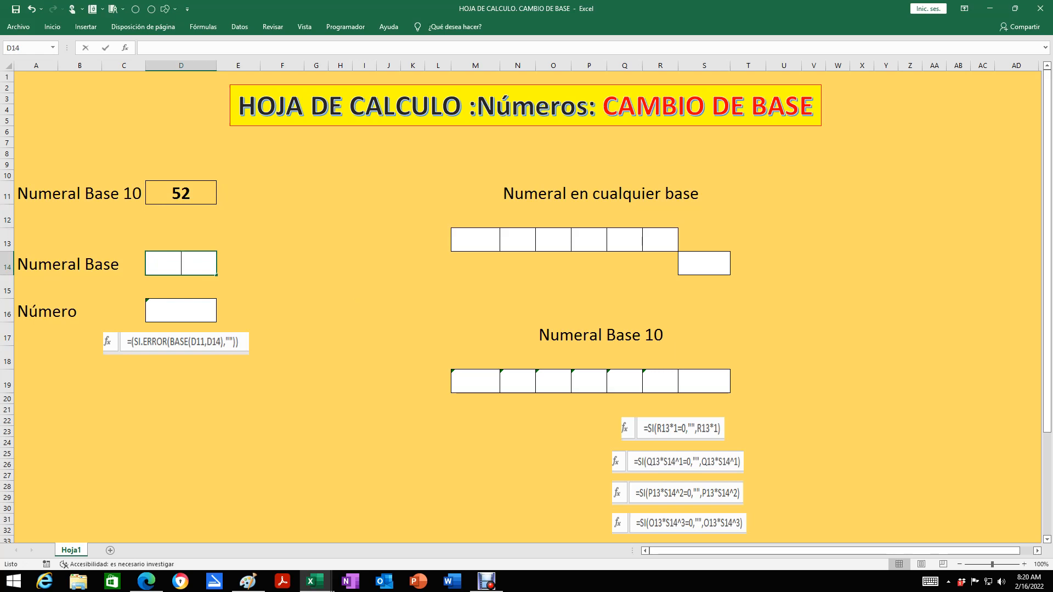
{"action": "type", "text": "4"}
{"action": "key", "text": "Return"}
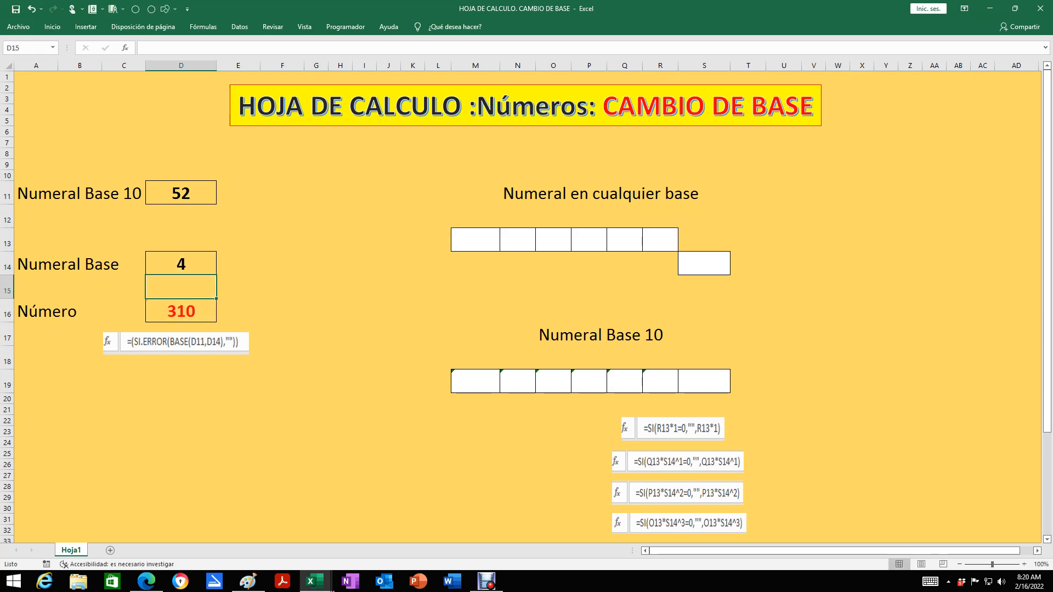
Inspect the conversion formula in D16 and review the Número and Raíz arguments of its BASE function
{"action": "left_click", "coordinate": [181, 311]}
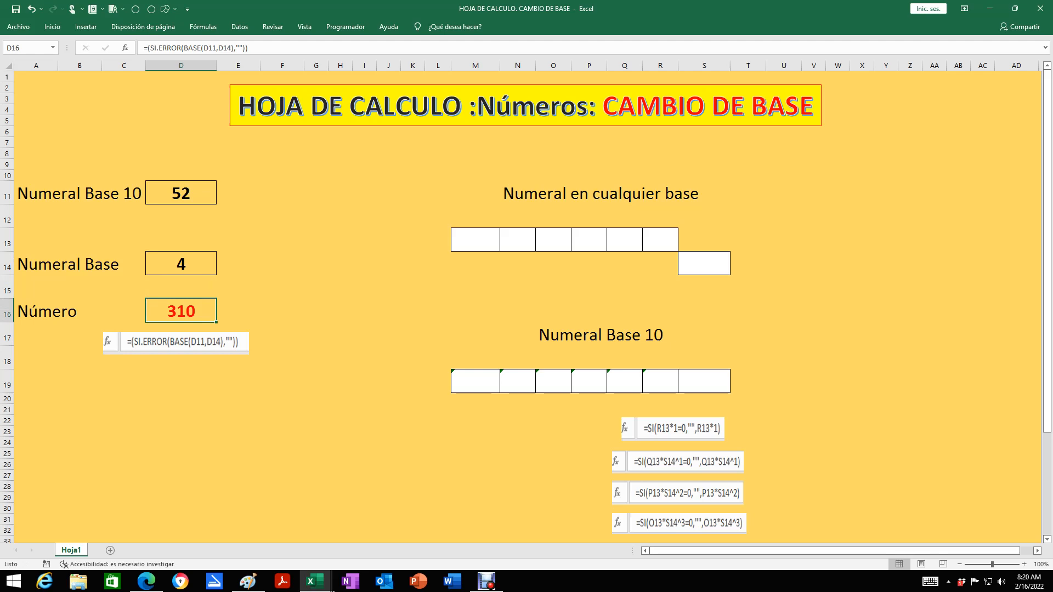
{"action": "left_click", "coordinate": [176, 342]}
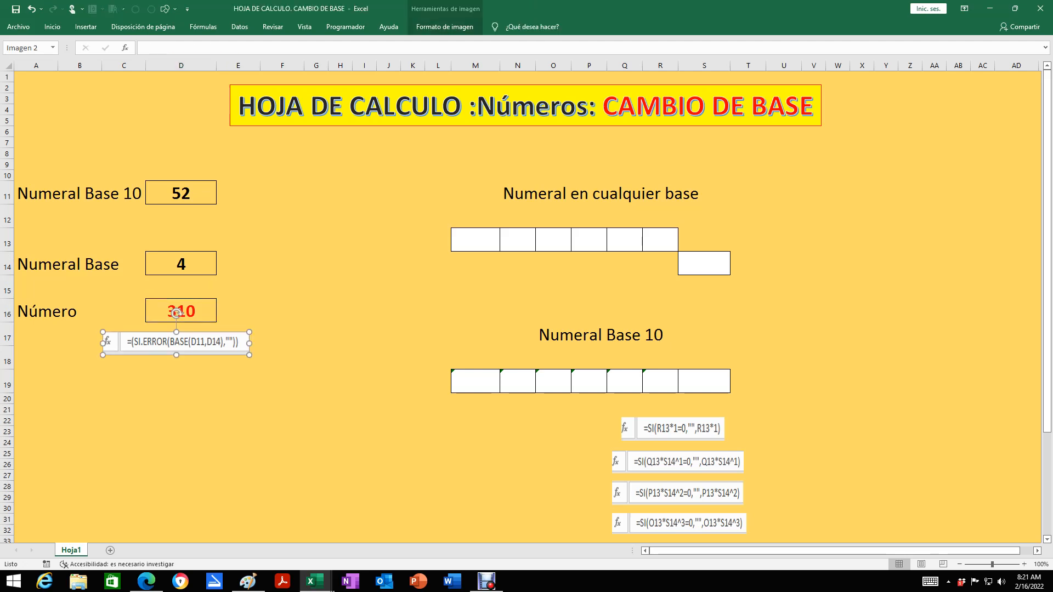
{"action": "key", "text": "Escape"}
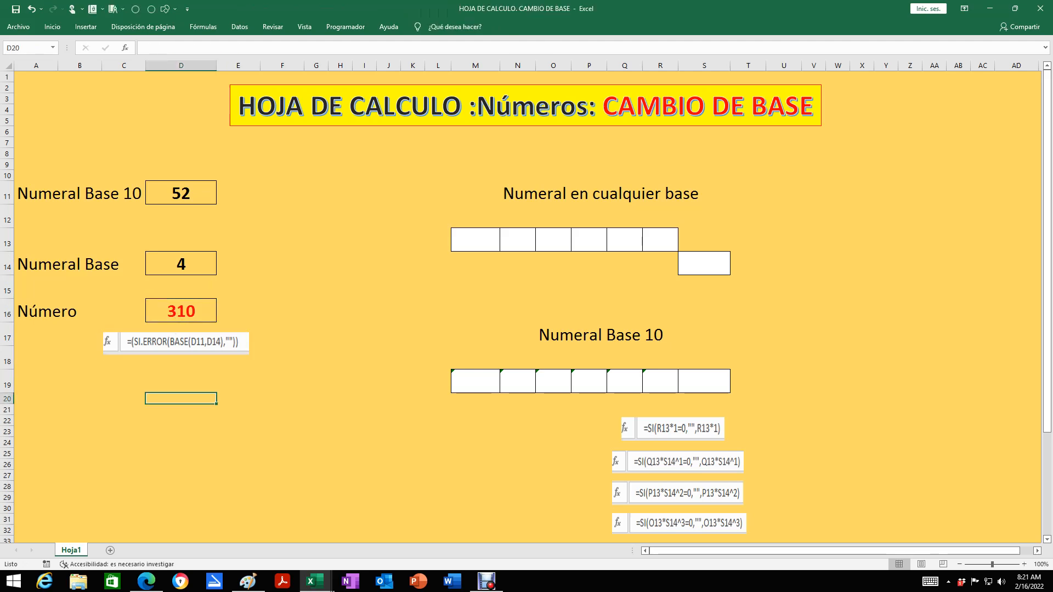
{"action": "left_click", "coordinate": [181, 311]}
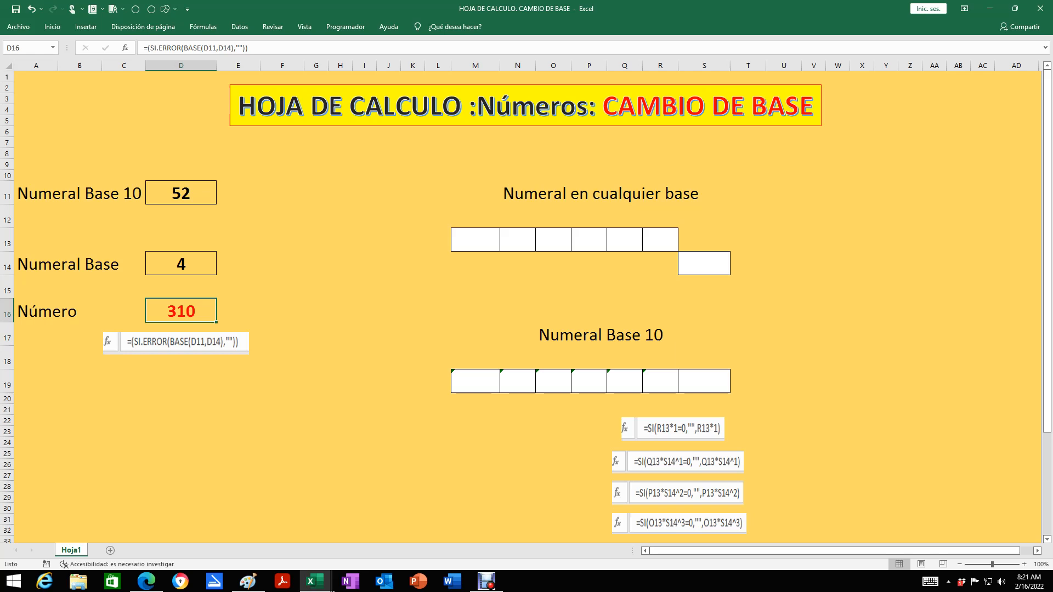
{"action": "left_click", "coordinate": [185, 48]}
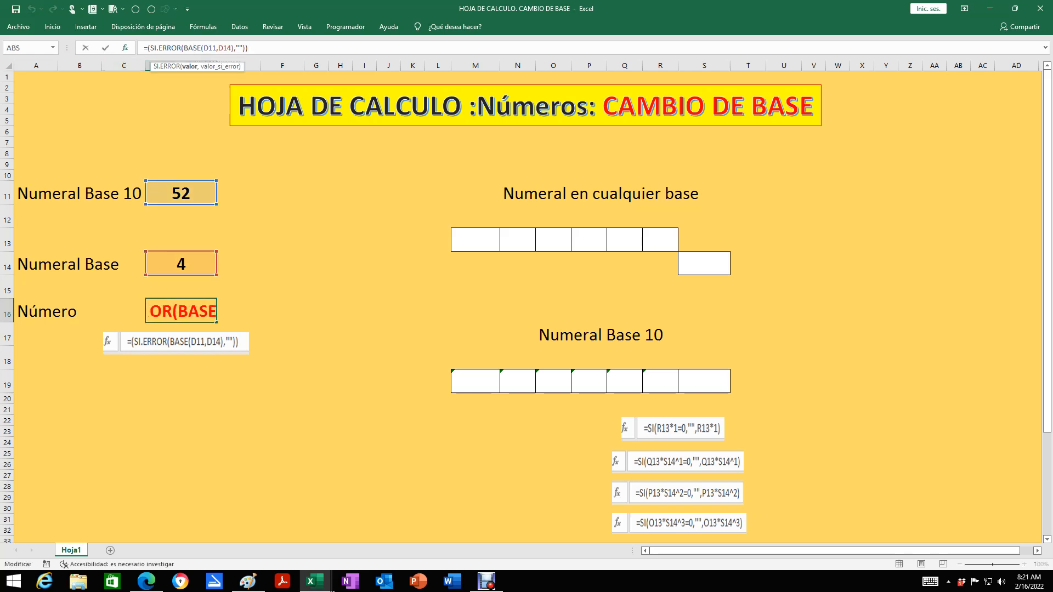
{"action": "left_click", "coordinate": [125, 48]}
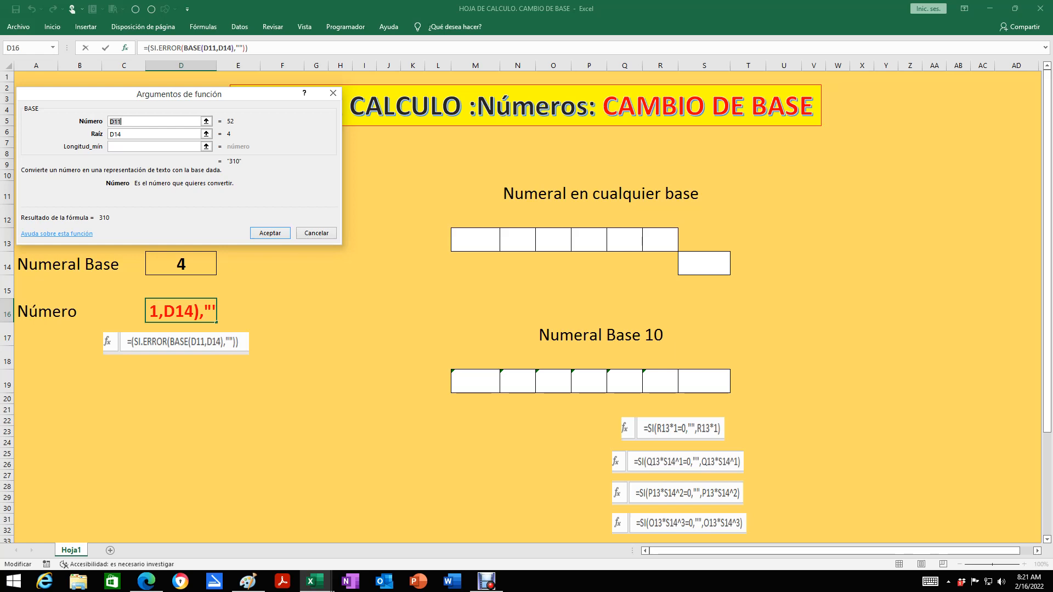
{"action": "left_click", "coordinate": [137, 134]}
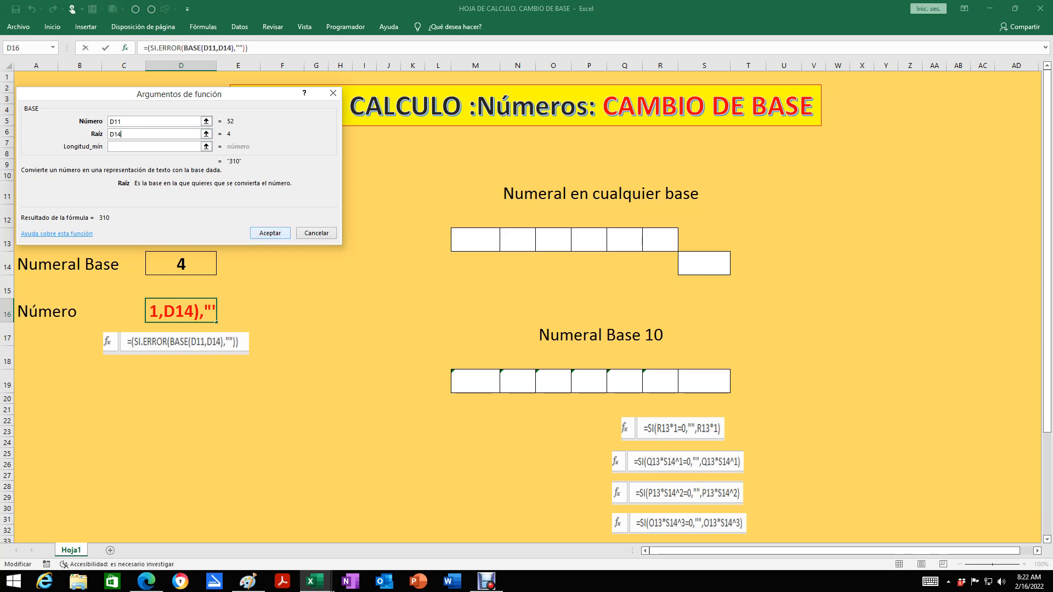
{"action": "key", "text": "Return"}
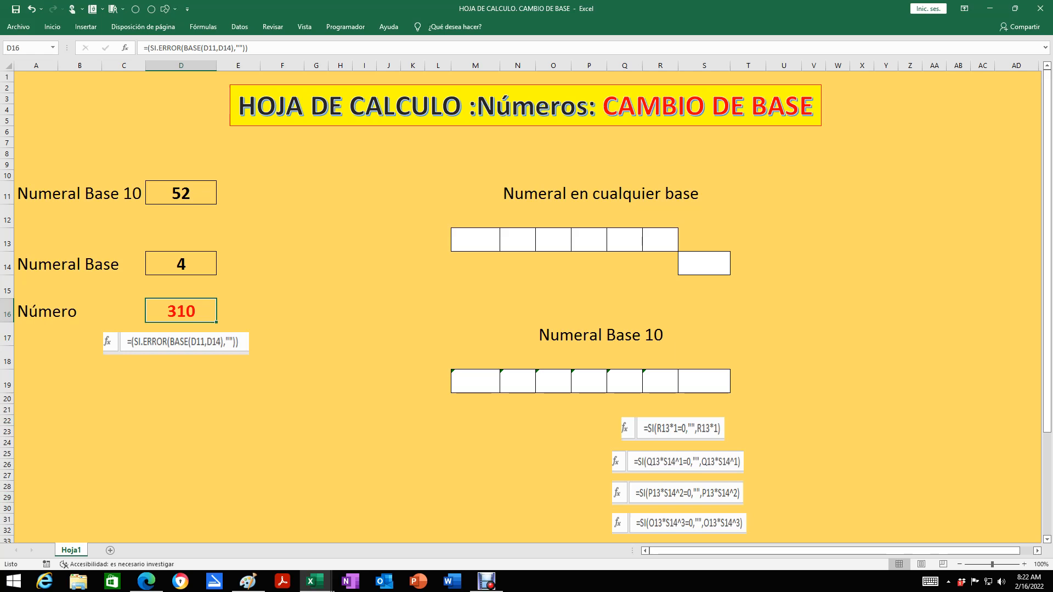
Enter the digits 3, 1 and 0 in cells P13, Q13 and R13 under "Numeral en cualquier base"
{"action": "left_click", "coordinate": [704, 264]}
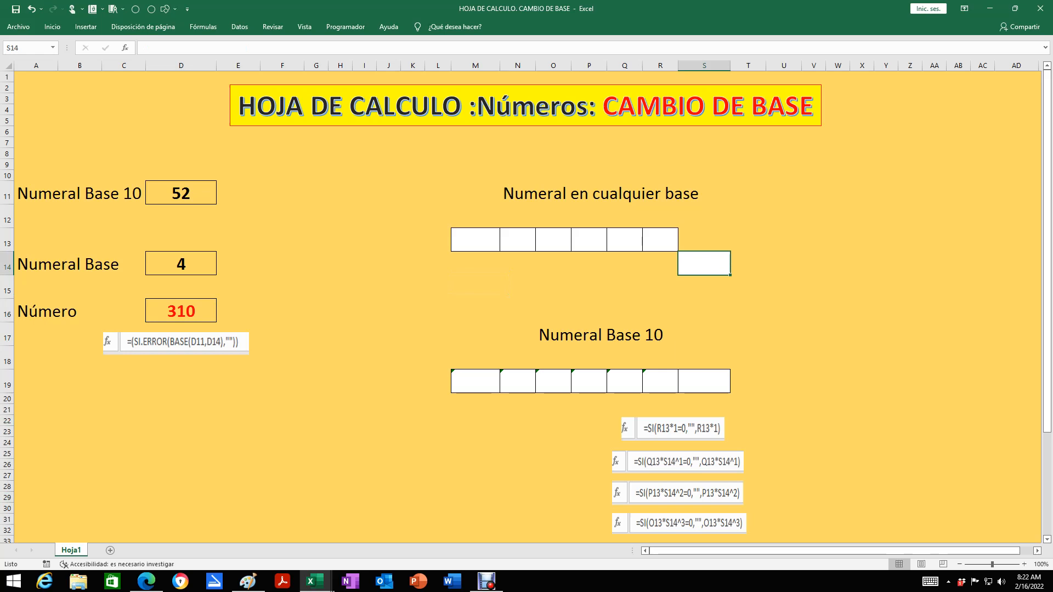
{"action": "left_click", "coordinate": [590, 240]}
{"action": "type", "text": "3"}
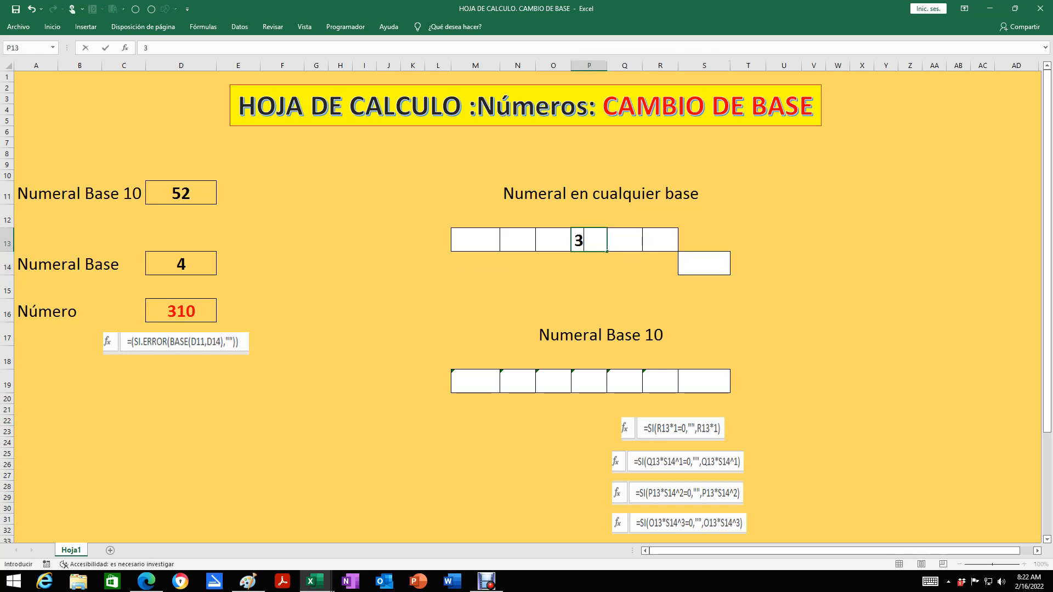
{"action": "key", "text": "Tab"}
{"action": "type", "text": "1"}
{"action": "key", "text": "Tab"}
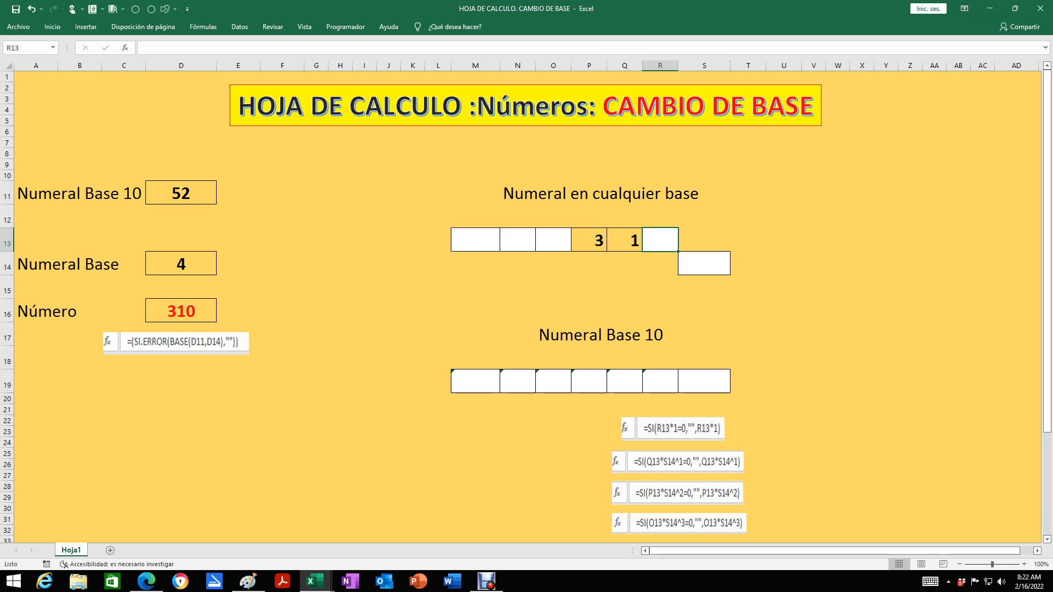
{"action": "type", "text": "0"}
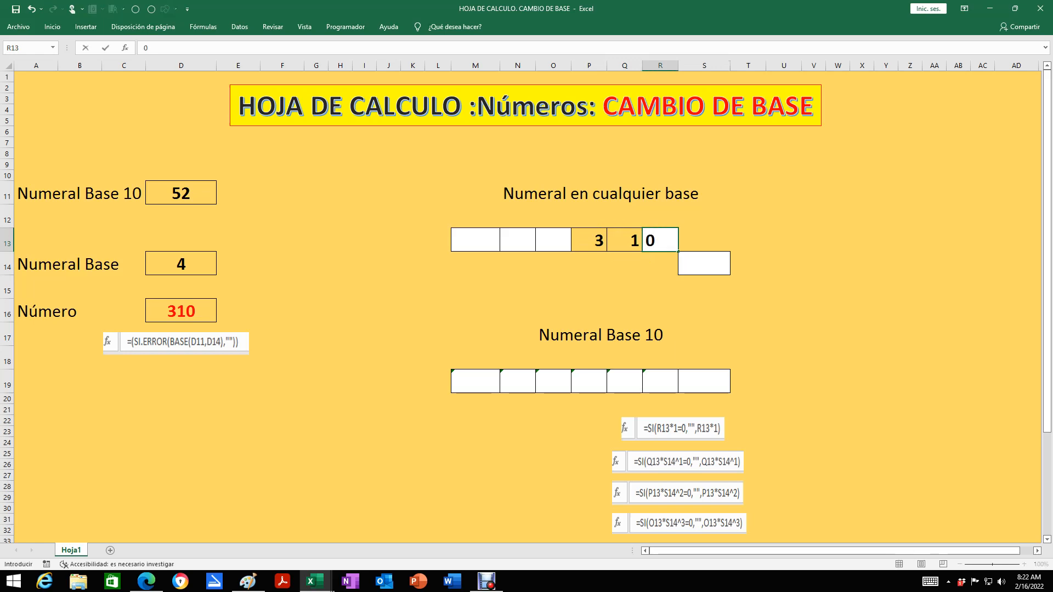
{"action": "key", "text": "Tab"}
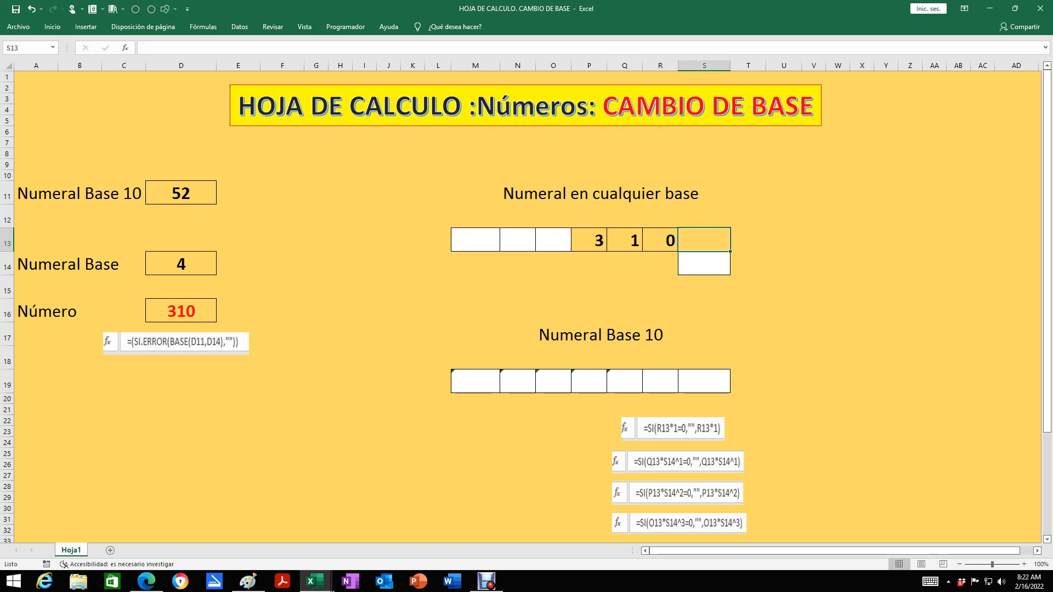
Enter 4 as the base of the digit numeral in cell S14
{"action": "key", "text": "Down"}
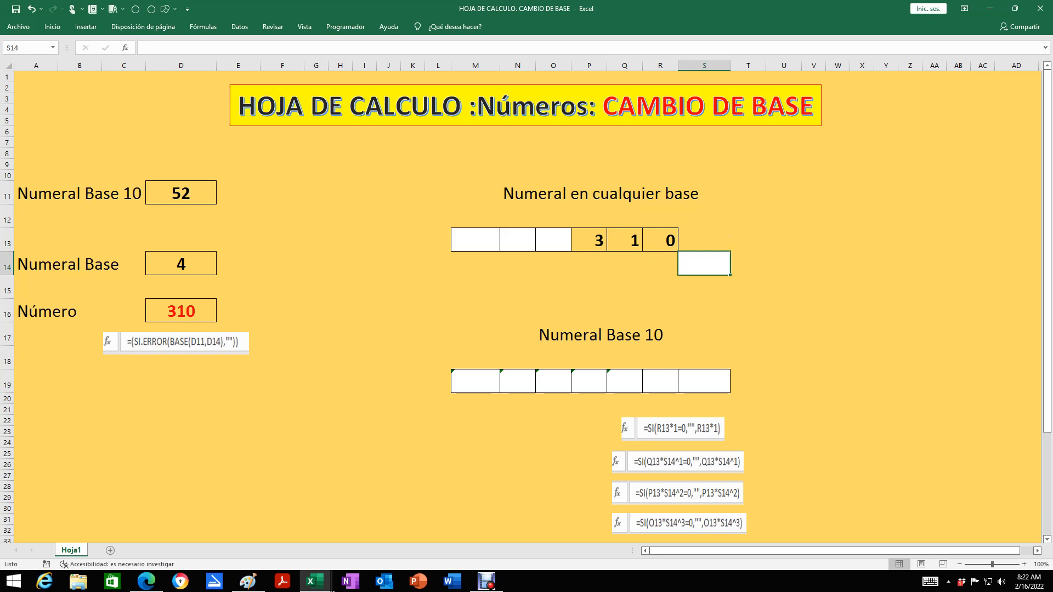
{"action": "type", "text": "4"}
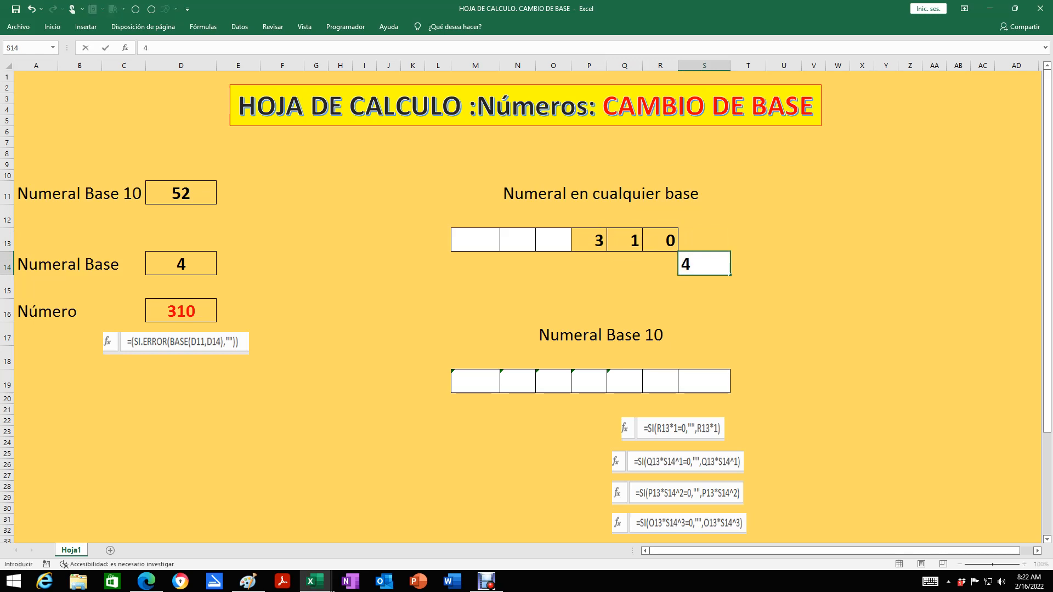
{"action": "key", "text": "Return"}
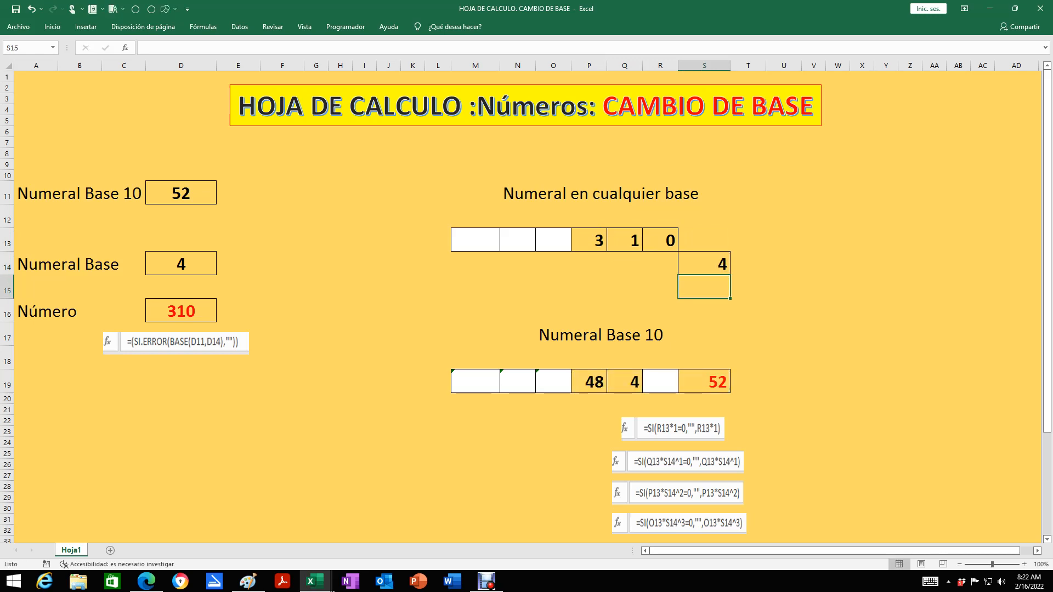
Examine the total formula in S19, the digit range M13:R13 and the individual digits in R13, Q13 and P13
{"action": "left_click", "coordinate": [705, 382]}
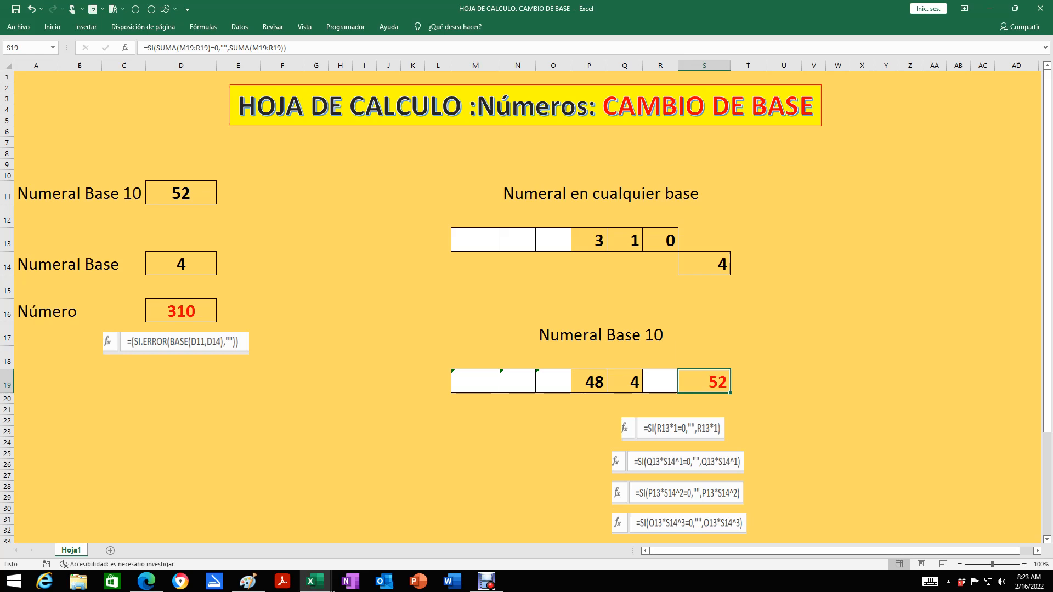
{"action": "scroll", "coordinate": [526, 301], "scroll_direction": "down", "scroll_amount": 1}
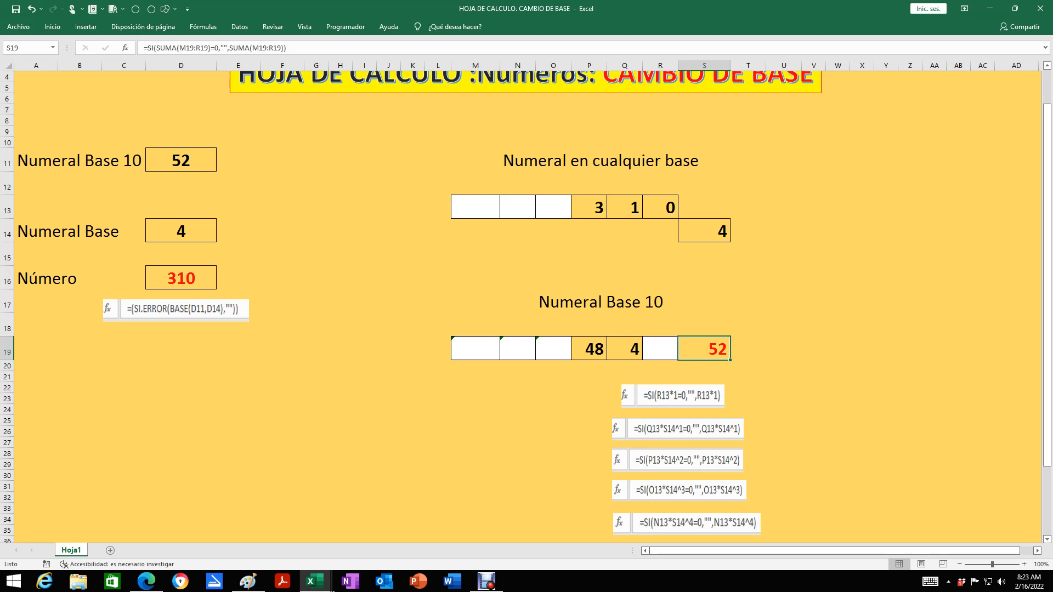
{"action": "left_click_drag", "start_coordinate": [475, 208], "coordinate": [661, 209]}
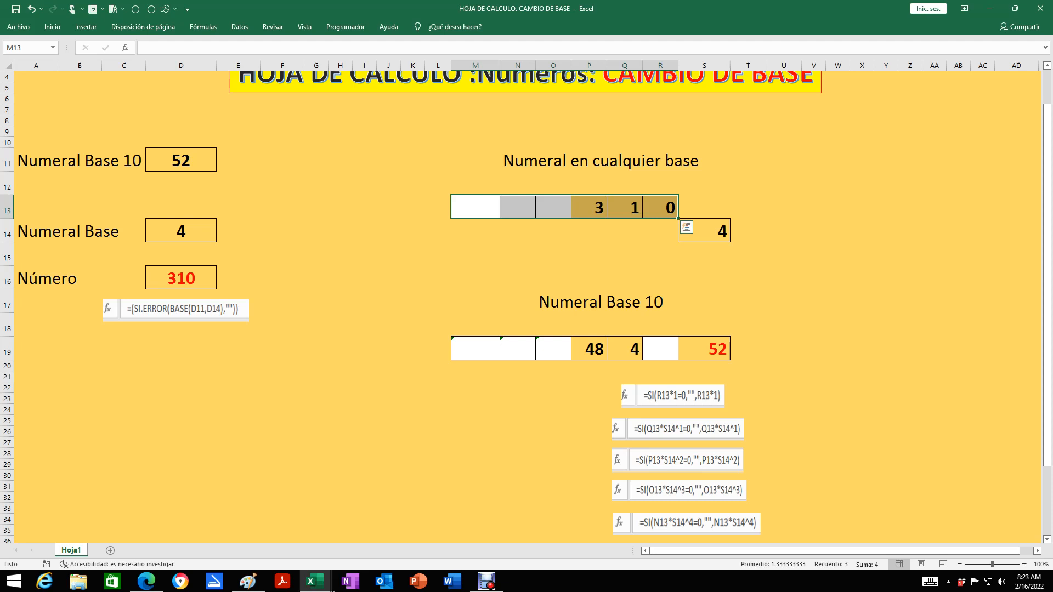
{"action": "left_click", "coordinate": [660, 207]}
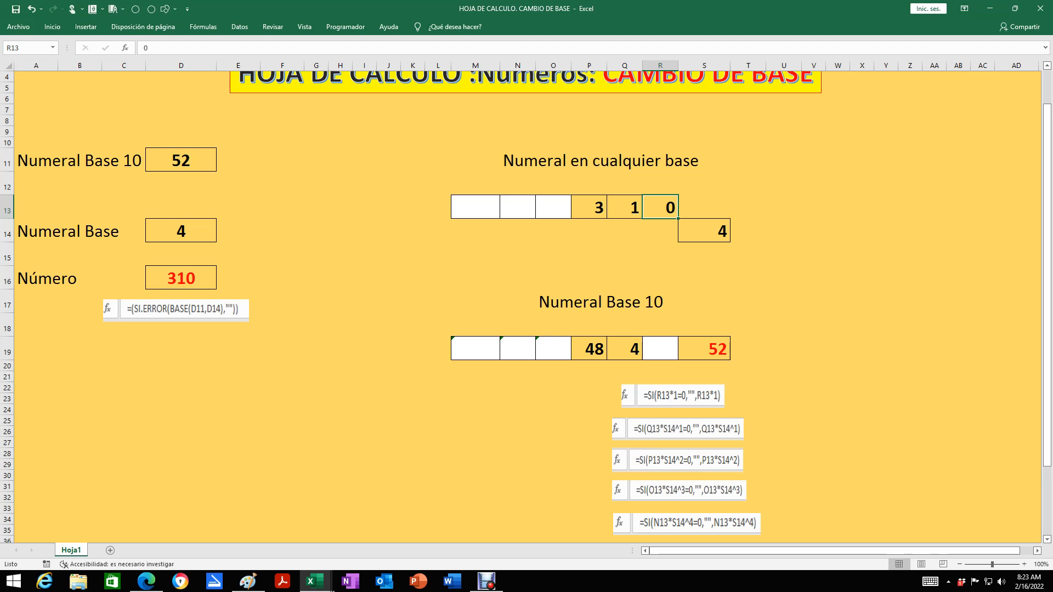
{"action": "left_click", "coordinate": [625, 208]}
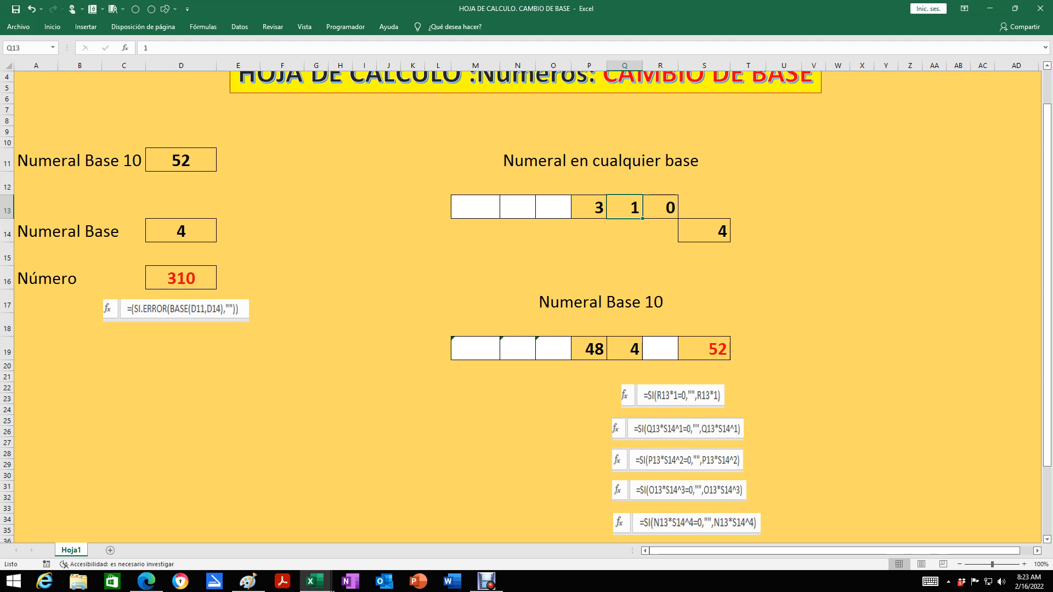
{"action": "left_click", "coordinate": [589, 207]}
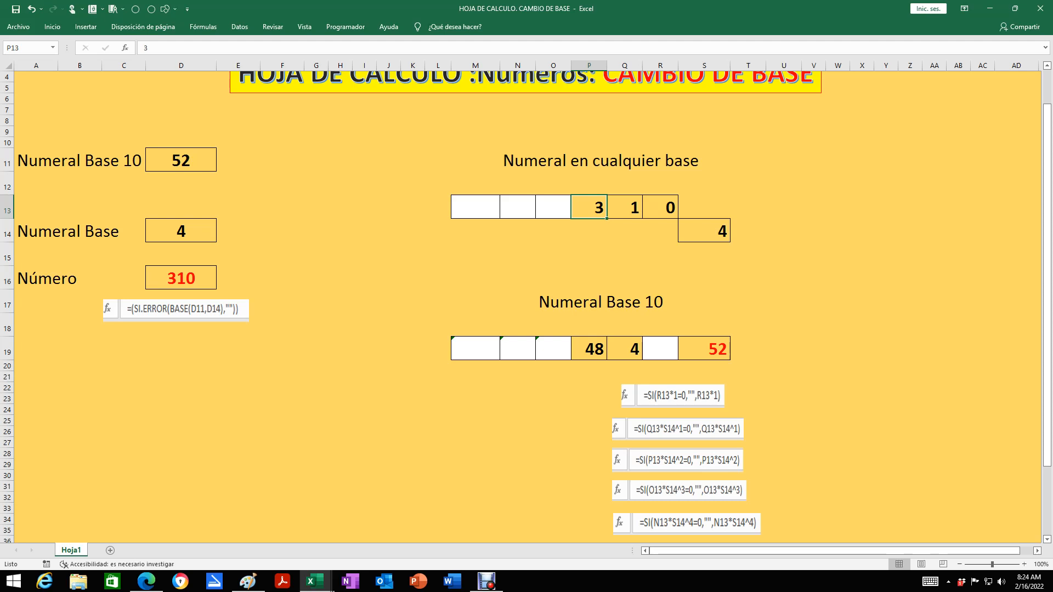
{"action": "scroll", "coordinate": [525, 304], "scroll_direction": "down", "scroll_amount": 1}
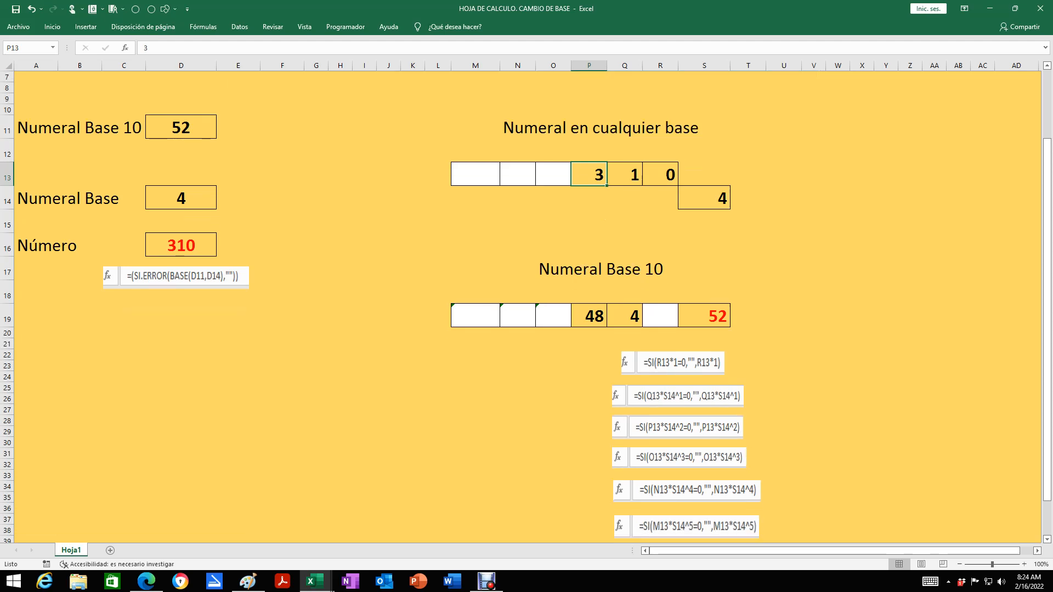
Examine the formula in R19 and trace its R13 reference by highlighting column R and row 13
{"action": "left_click", "coordinate": [661, 316]}
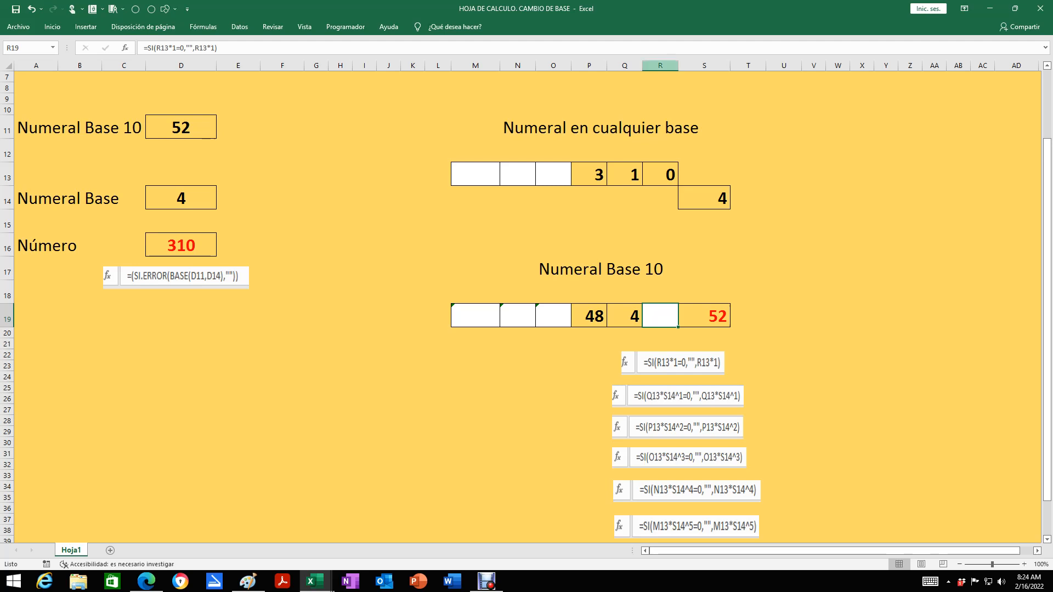
{"action": "left_click", "coordinate": [660, 65]}
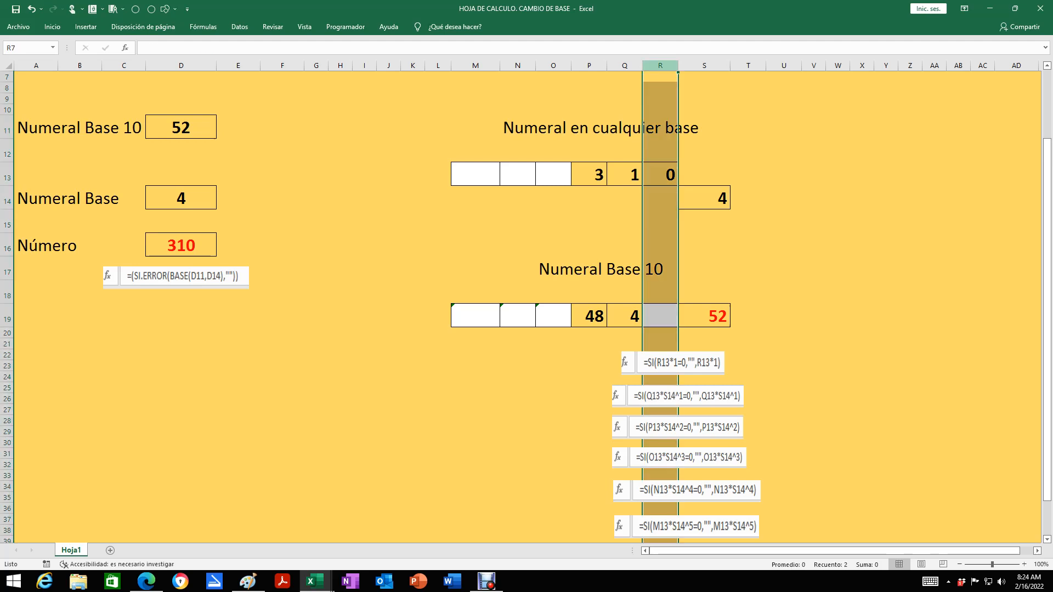
{"action": "left_click", "coordinate": [6, 174]}
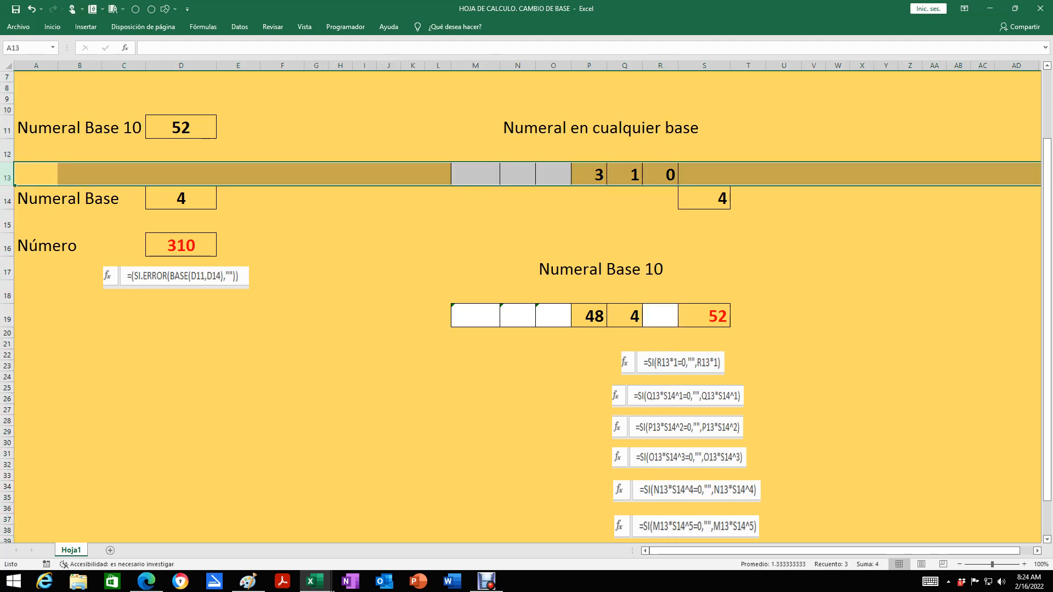
{"action": "left_click", "coordinate": [660, 65]}
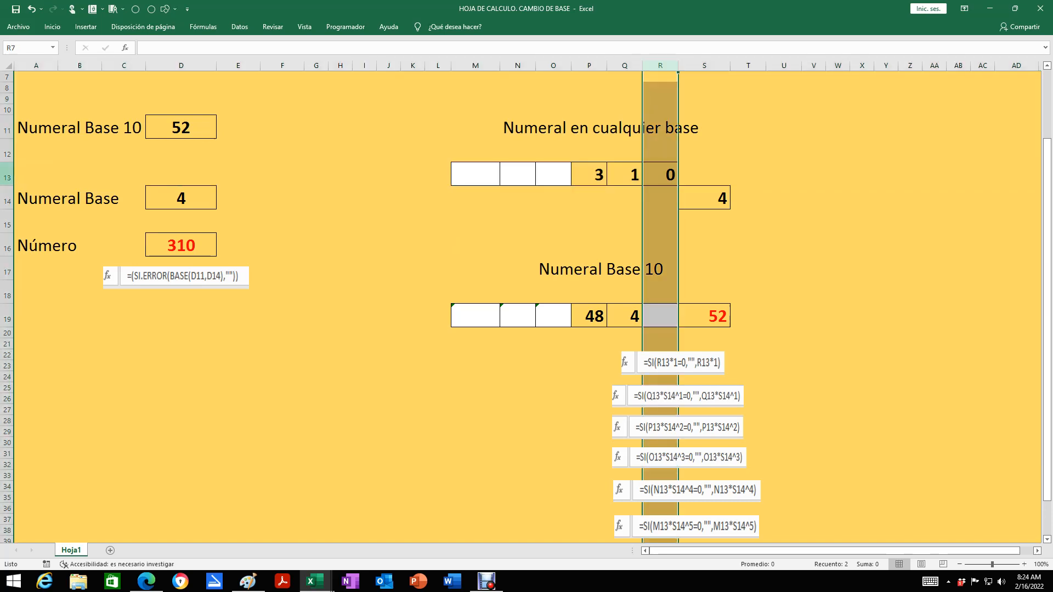
{"action": "left_click", "coordinate": [7, 177]}
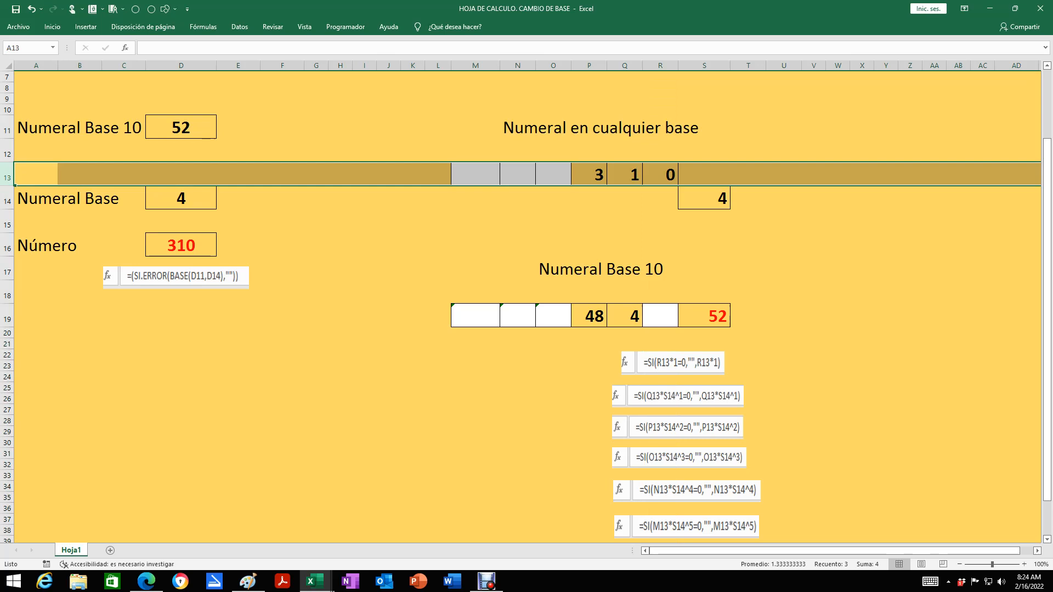
Examine the units digit in R13 and the R19 formula that uses it
{"action": "left_click", "coordinate": [661, 174]}
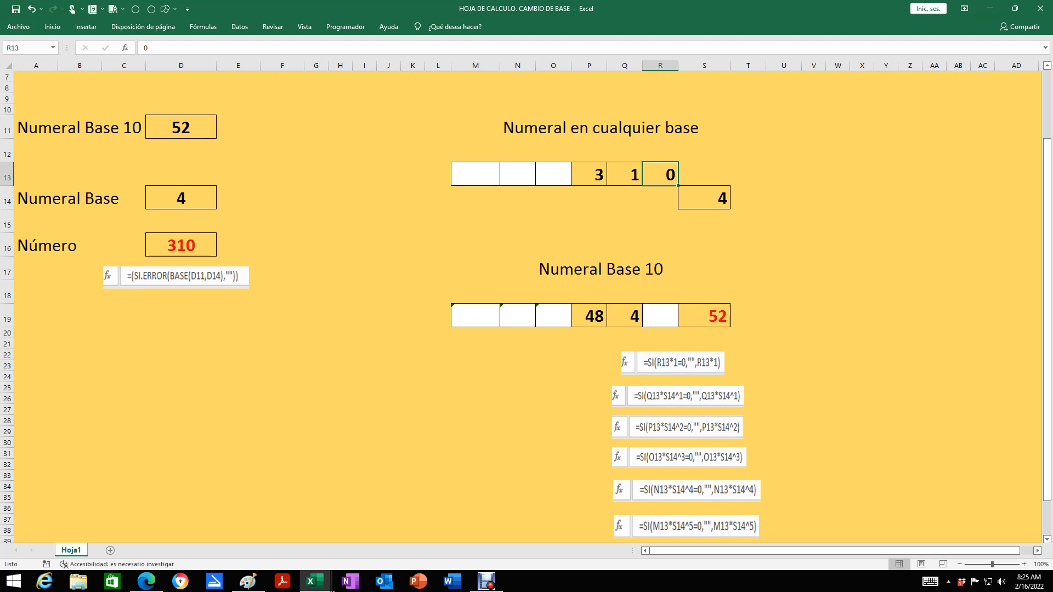
{"action": "left_click", "coordinate": [661, 316]}
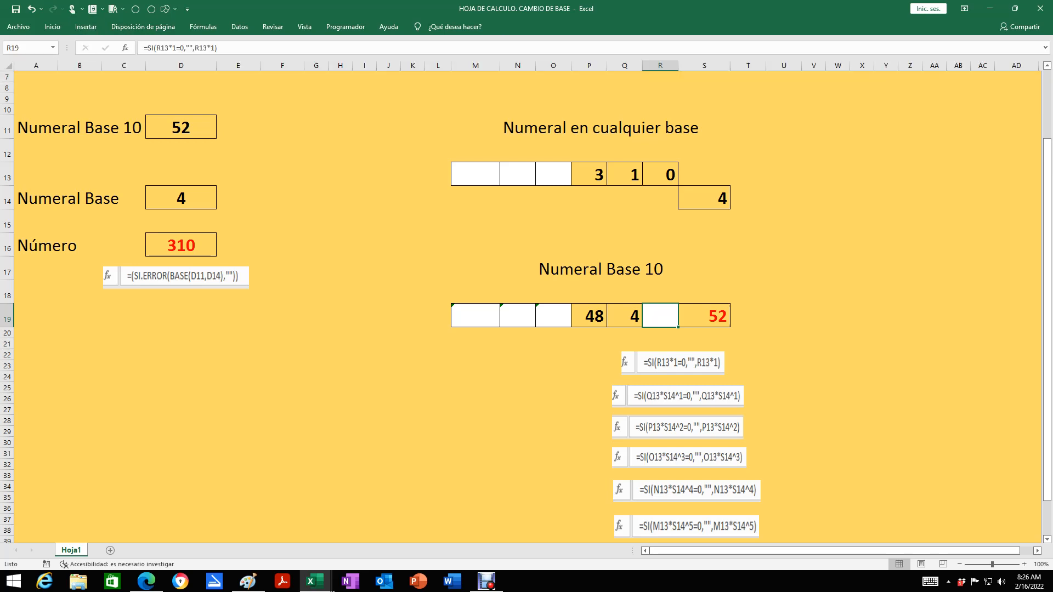
{"action": "left_click", "coordinate": [86, 26]}
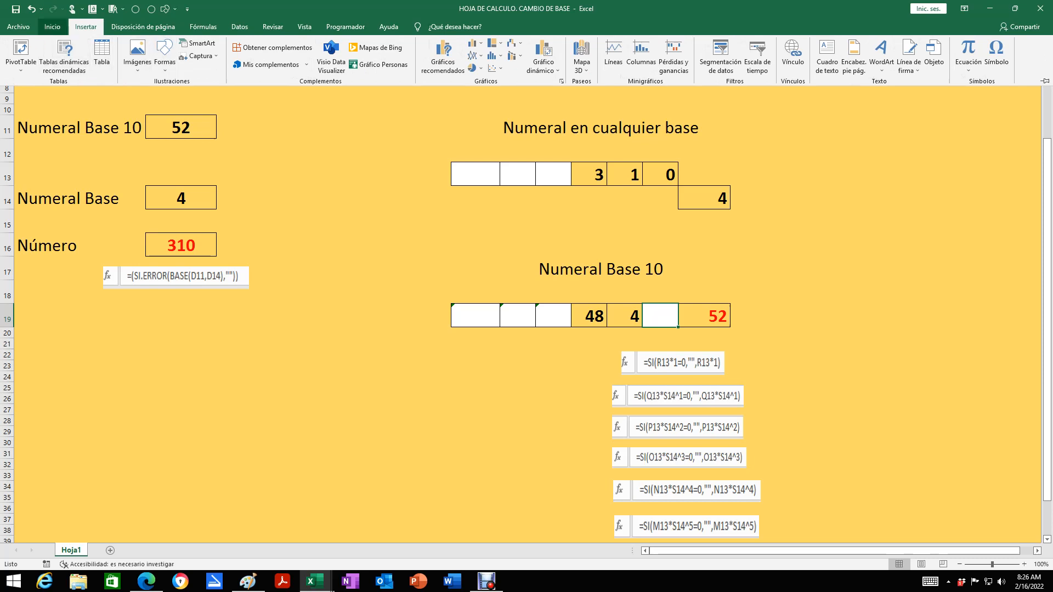
{"action": "left_click", "coordinate": [52, 26]}
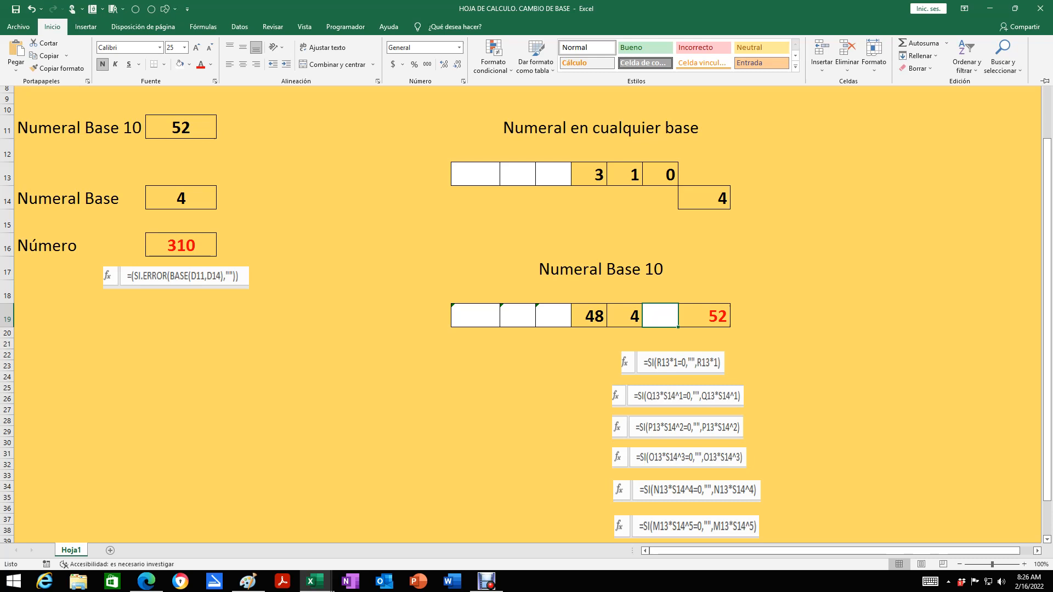
{"action": "left_click", "coordinate": [661, 316]}
Examine the formula in Q19 and trace its Q13 reference by highlighting column Q and row 13
{"action": "left_click", "coordinate": [625, 316]}
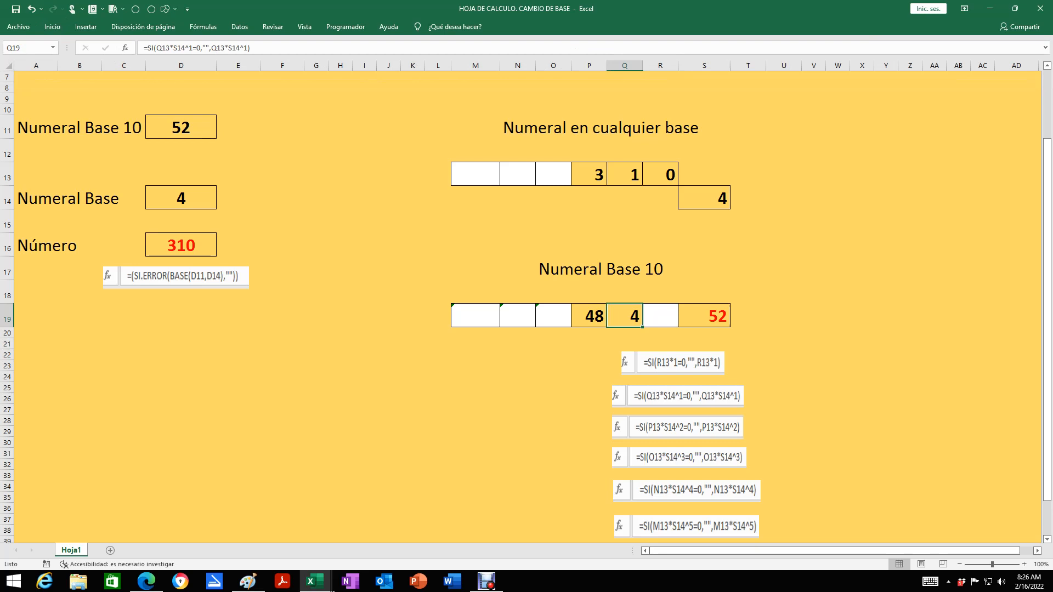
{"action": "left_click", "coordinate": [625, 175]}
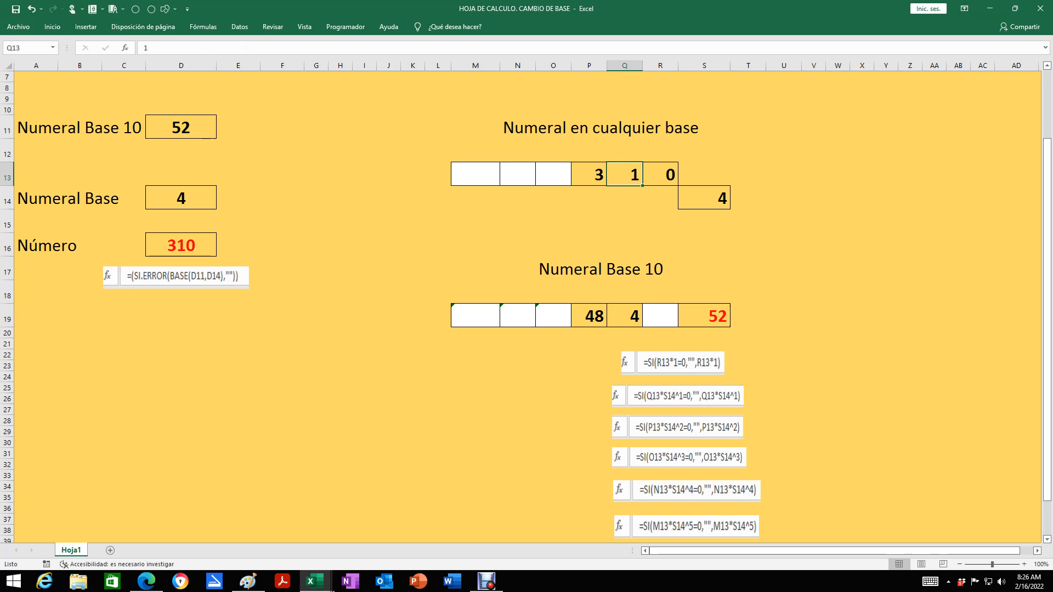
{"action": "left_click", "coordinate": [624, 316]}
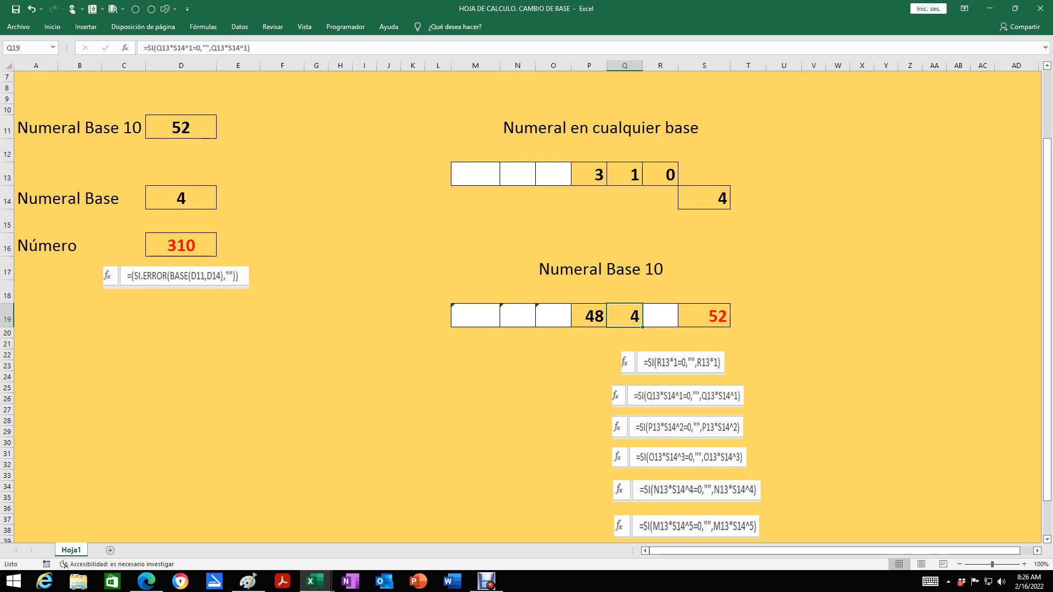
{"action": "left_click", "coordinate": [625, 174]}
{"action": "left_click", "coordinate": [625, 65]}
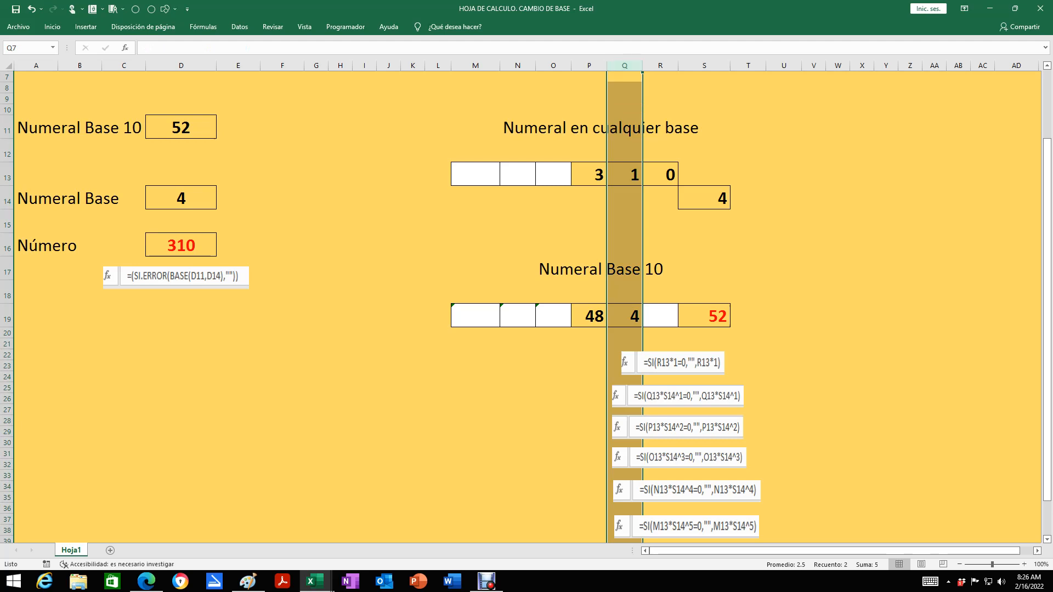
{"action": "left_click", "coordinate": [7, 175]}
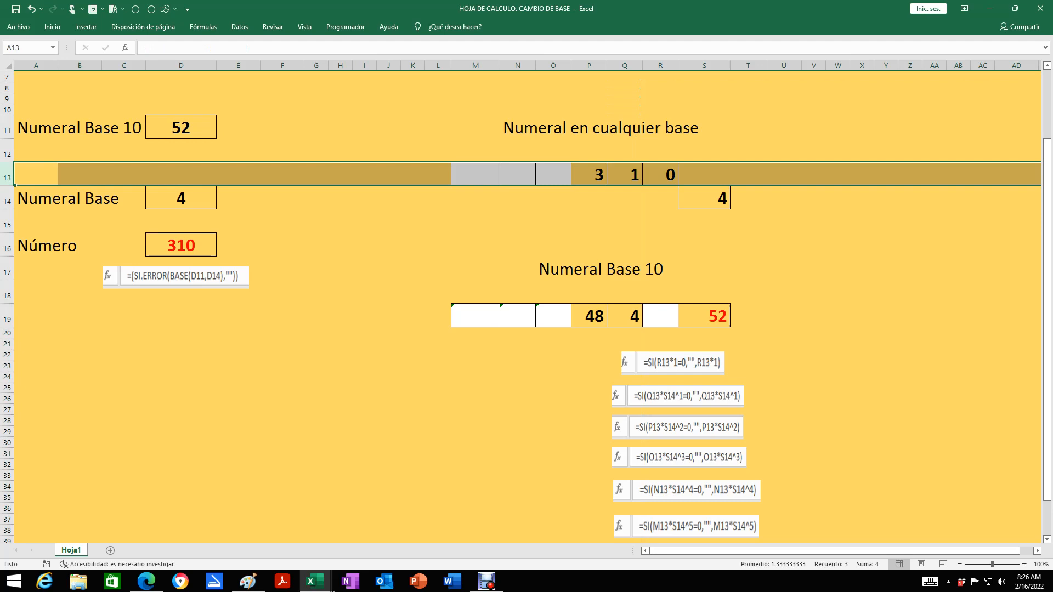
{"action": "left_click", "coordinate": [625, 316]}
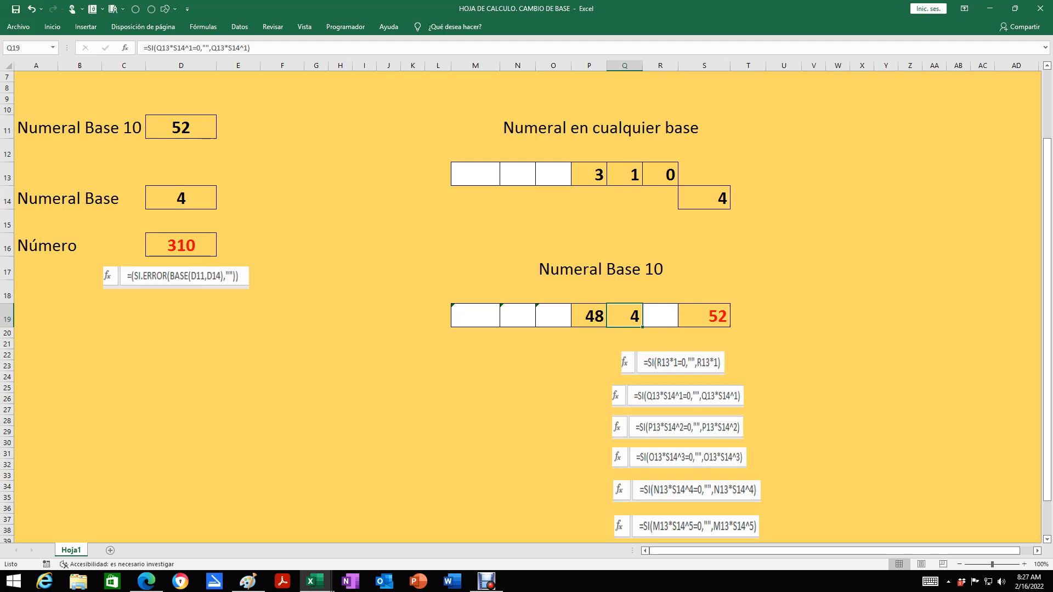
Examine the formula in P19 and trace its references to digit P13 and base S14
{"action": "left_click", "coordinate": [589, 316]}
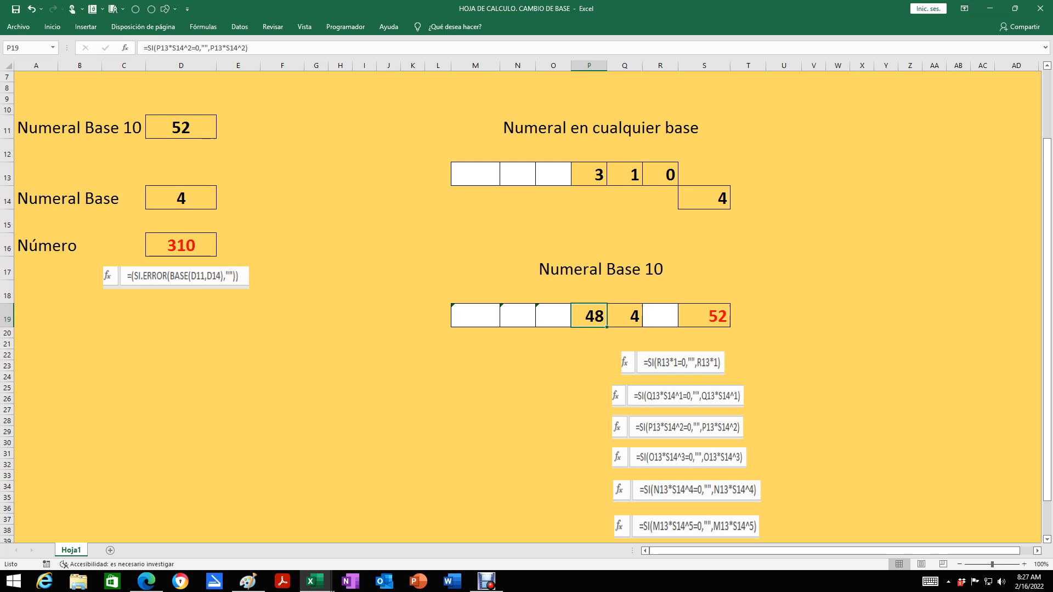
{"action": "left_click", "coordinate": [590, 65]}
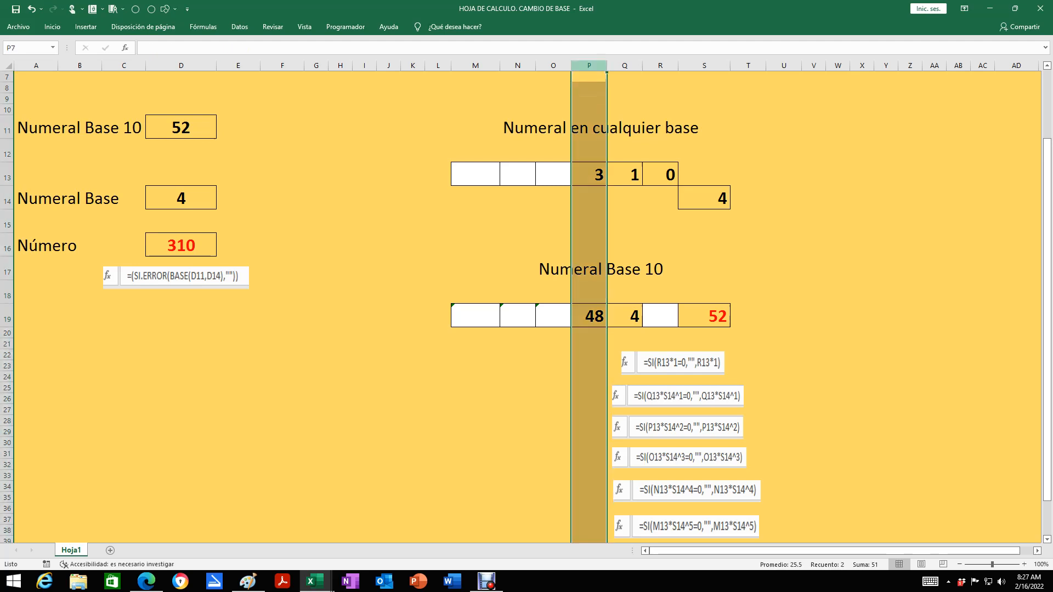
{"action": "left_click", "coordinate": [7, 175]}
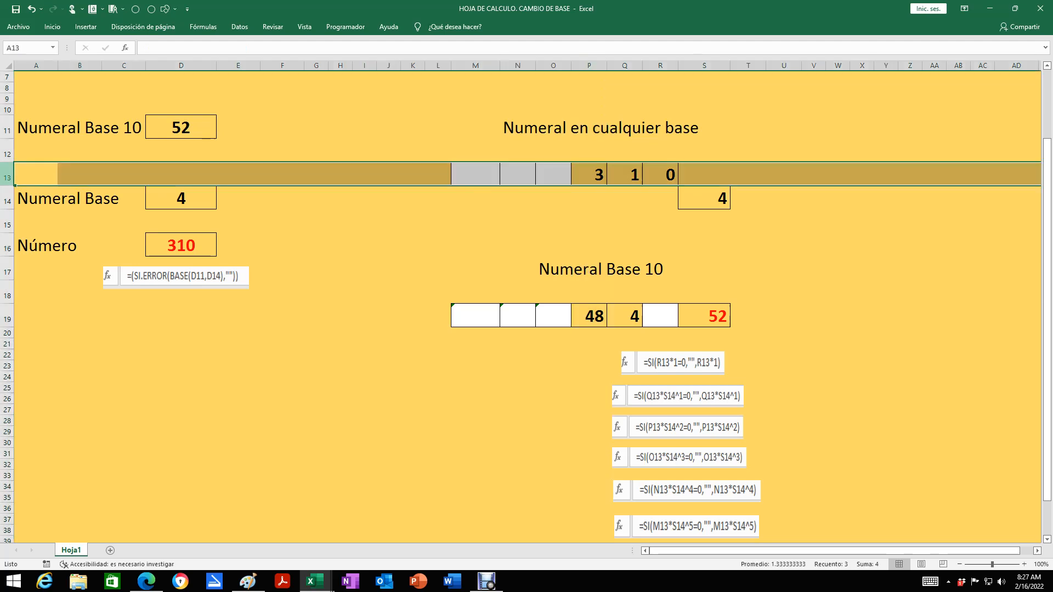
{"action": "left_click", "coordinate": [589, 174]}
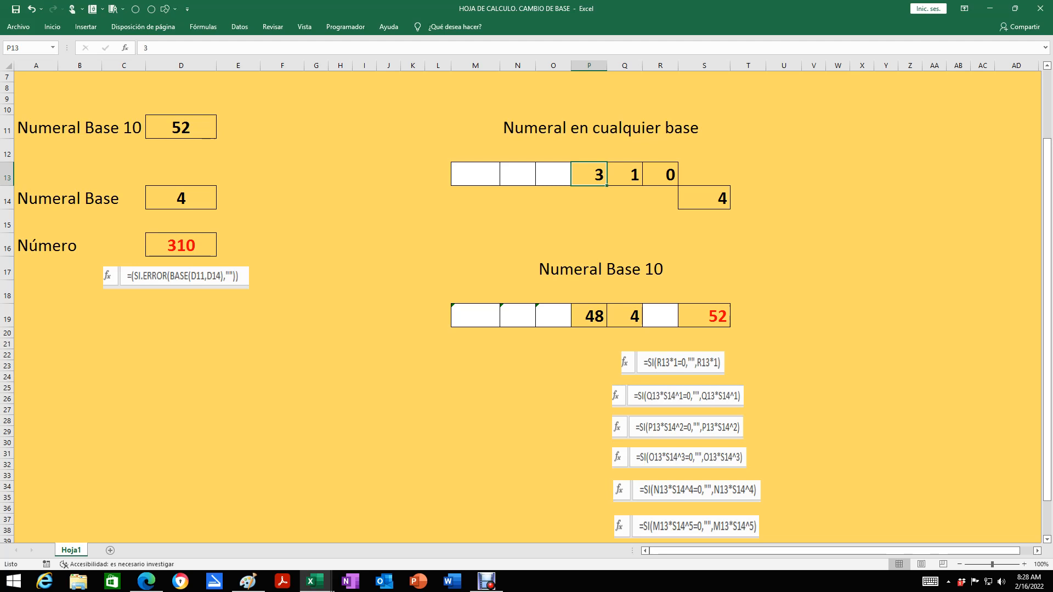
{"action": "left_click", "coordinate": [704, 198]}
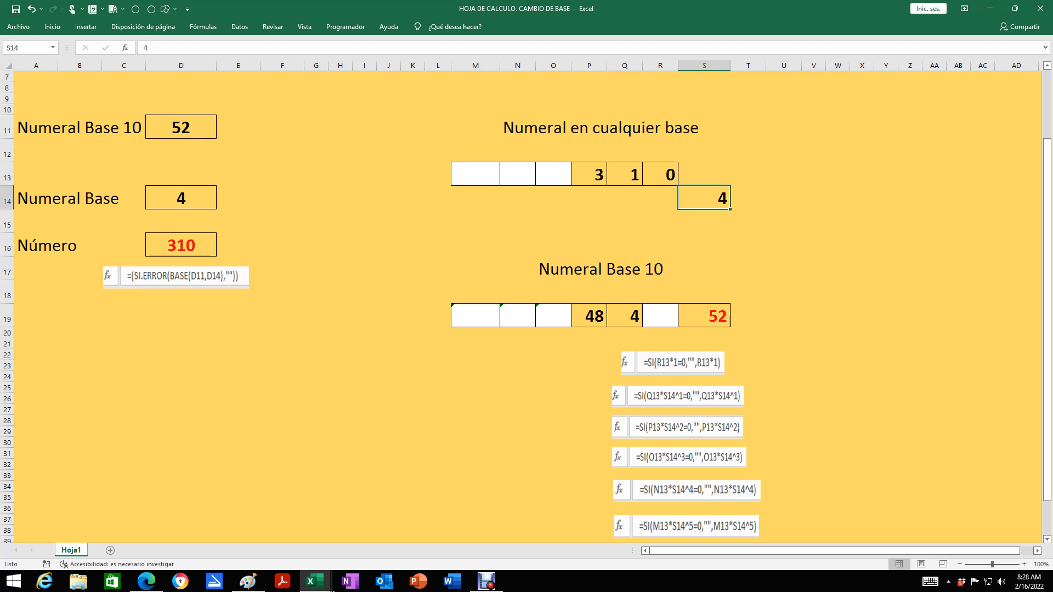
{"action": "left_click", "coordinate": [589, 316]}
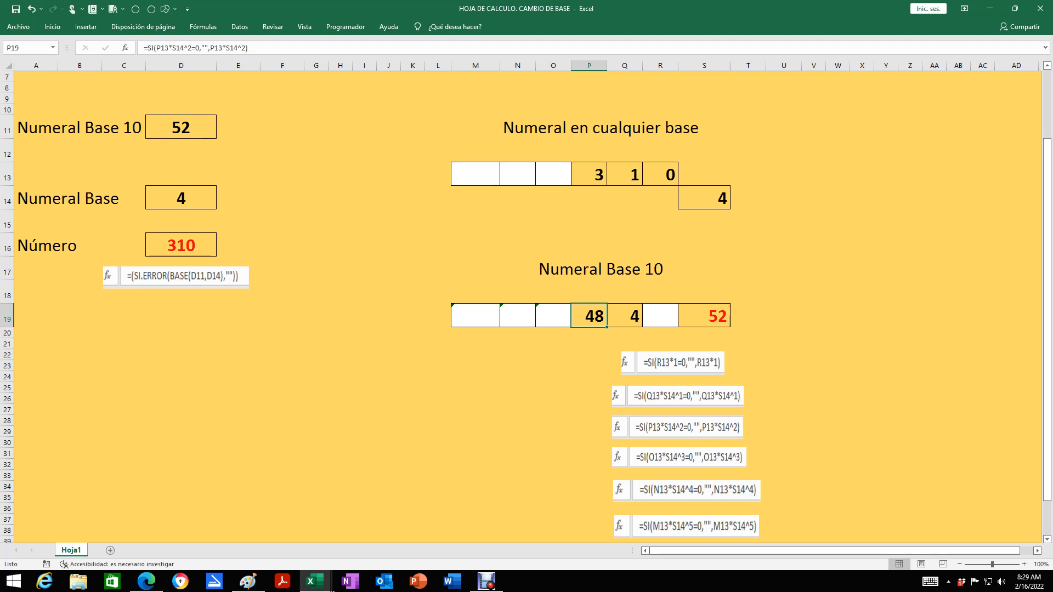
Examine the total formula in S19, the place-value formulas in M19, N19 and O19, and the formula images under the table
{"action": "left_click", "coordinate": [705, 316]}
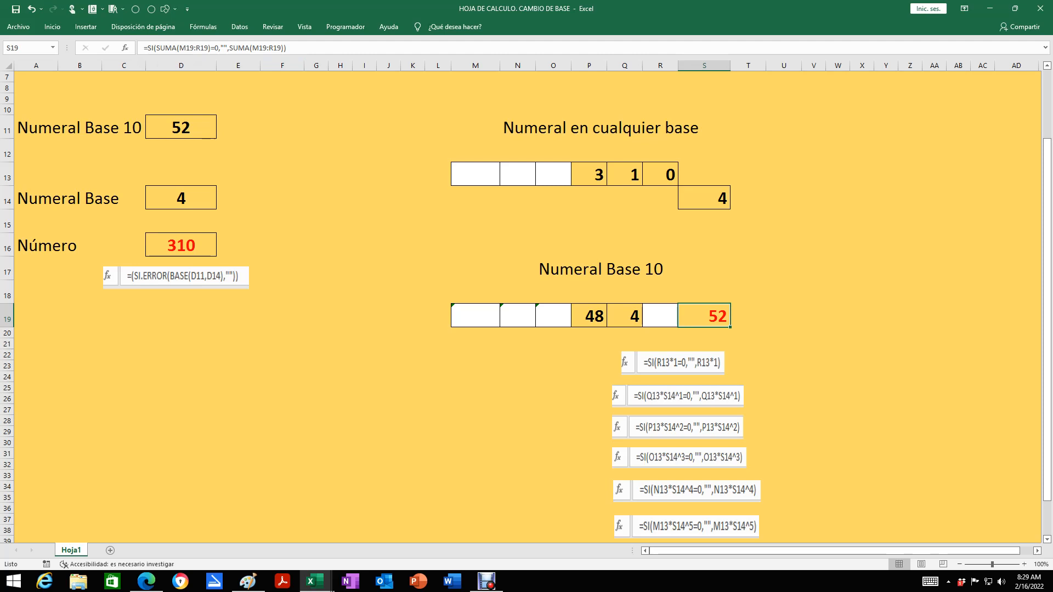
{"action": "left_click", "coordinate": [476, 315]}
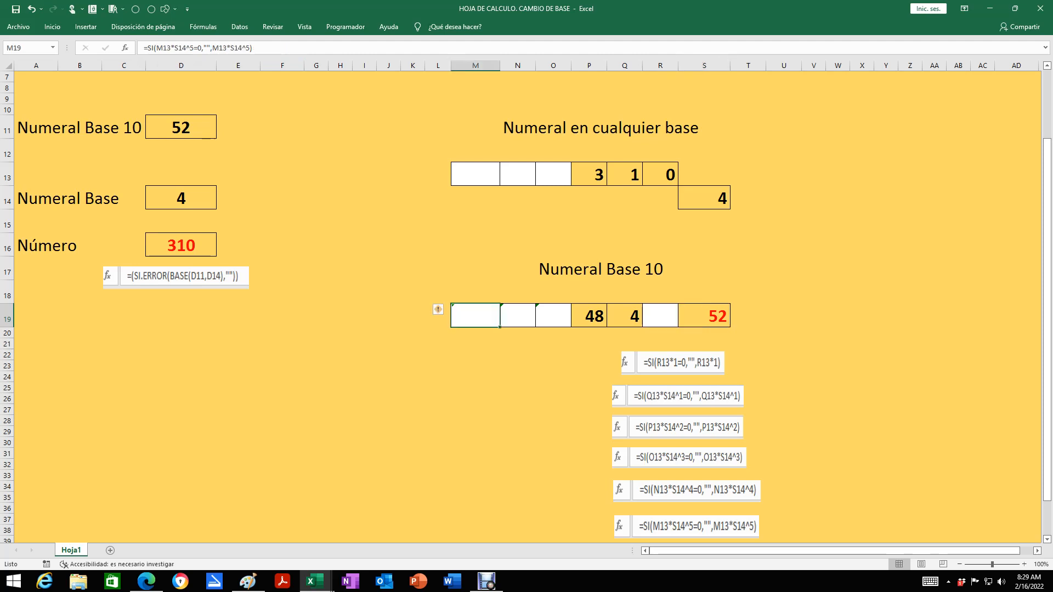
{"action": "left_click", "coordinate": [518, 316]}
{"action": "left_click", "coordinate": [553, 316]}
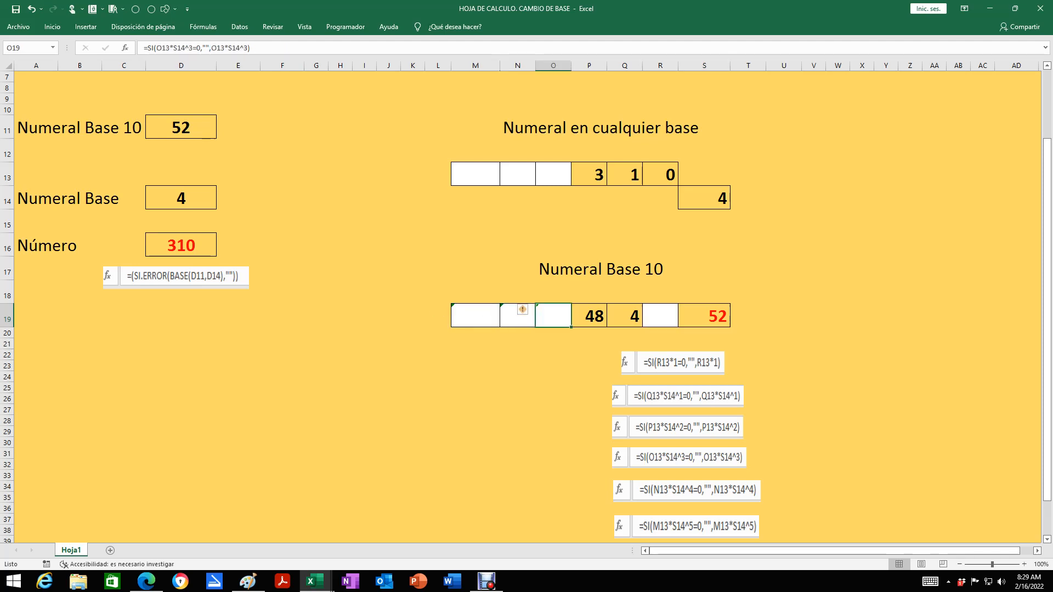
{"action": "scroll", "coordinate": [553, 316], "scroll_direction": "down", "scroll_amount": 2}
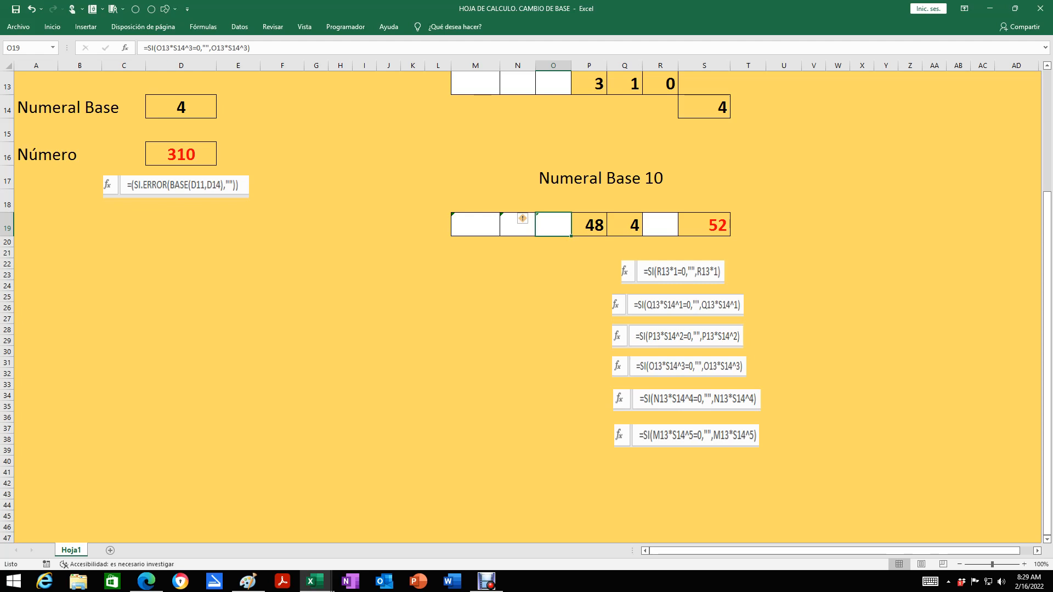
{"action": "scroll", "coordinate": [526, 307], "scroll_direction": "up", "scroll_amount": 3}
{"action": "scroll", "coordinate": [522, 307], "scroll_direction": "down", "scroll_amount": 2}
{"action": "scroll", "coordinate": [522, 307], "scroll_direction": "up", "scroll_amount": 3}
{"action": "left_click", "coordinate": [389, 387]}
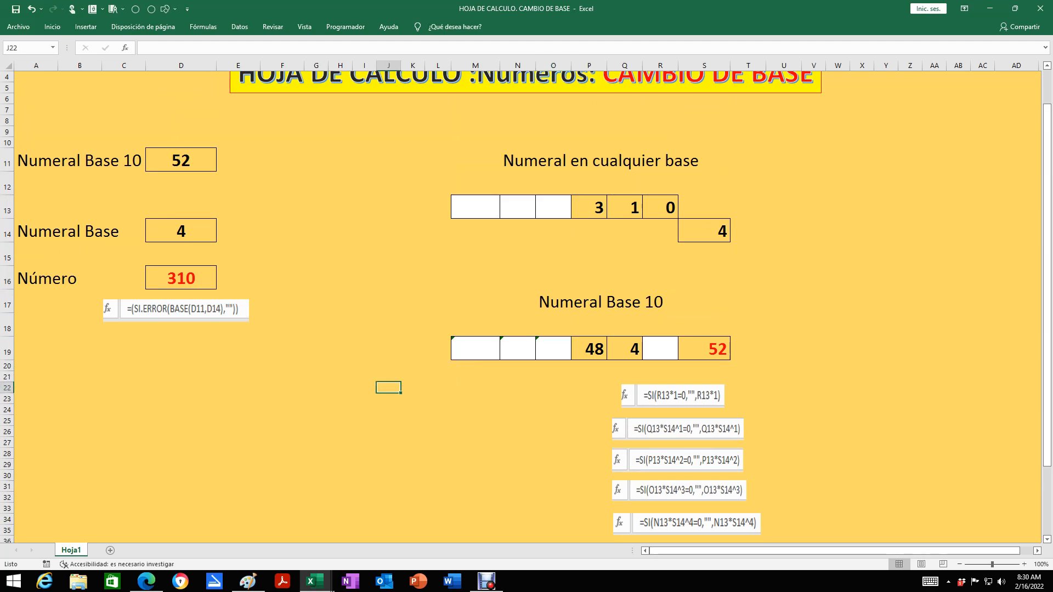
Set the base of the digit numeral in S14 to 5 and check the base-10 total in S19
{"action": "scroll", "coordinate": [523, 307], "scroll_direction": "up", "scroll_amount": 1}
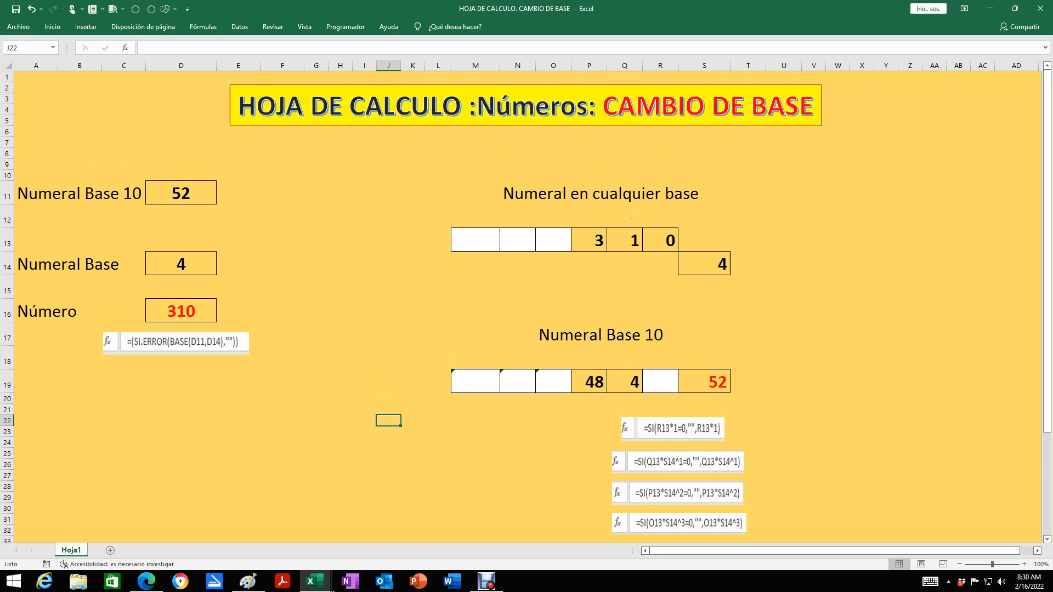
{"action": "left_click", "coordinate": [704, 264]}
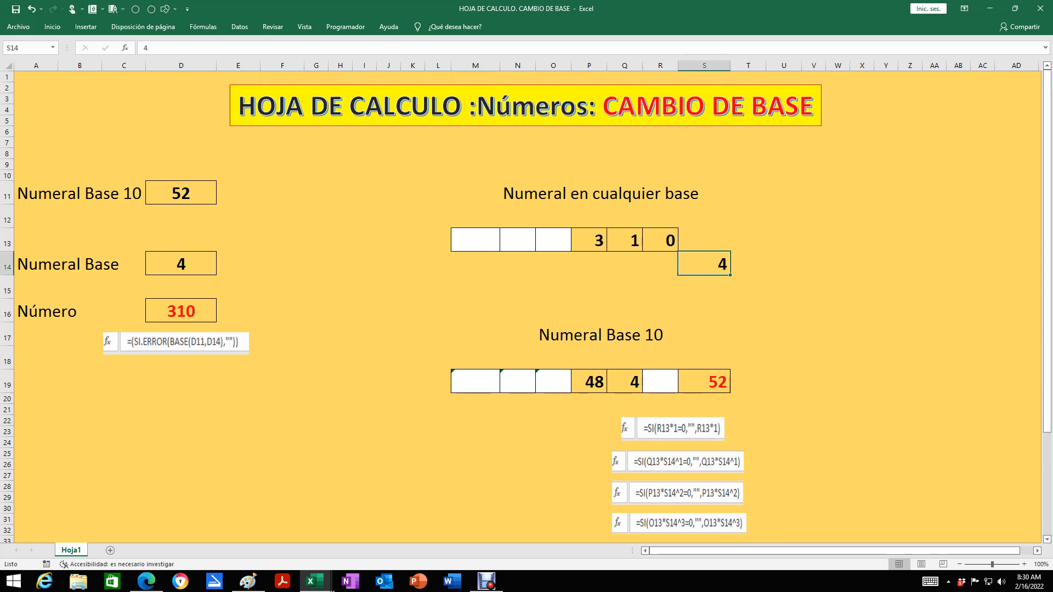
{"action": "type", "text": "5"}
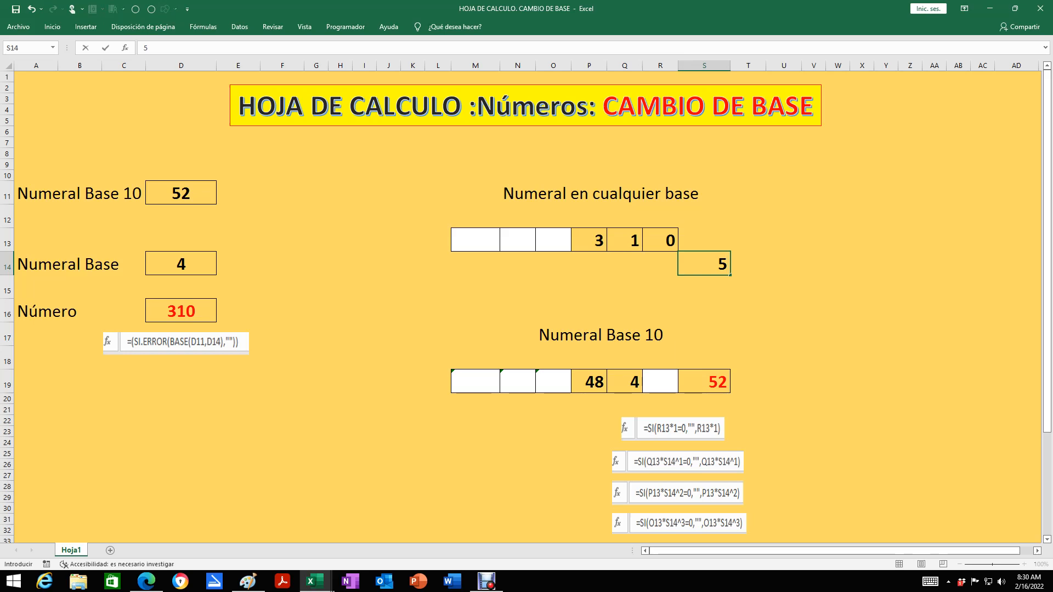
{"action": "key", "text": "Return"}
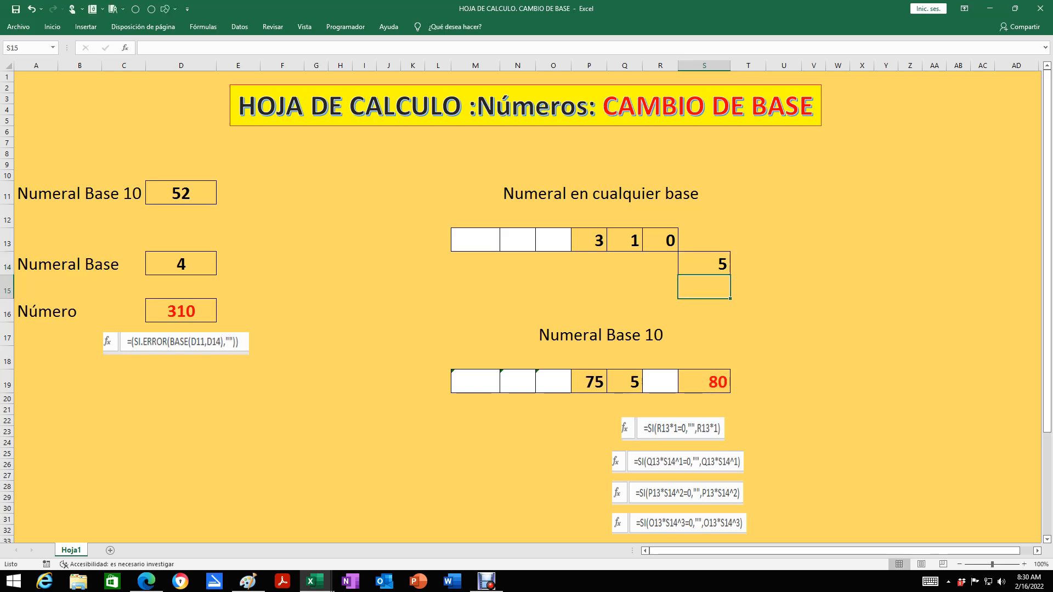
{"action": "left_click", "coordinate": [705, 382]}
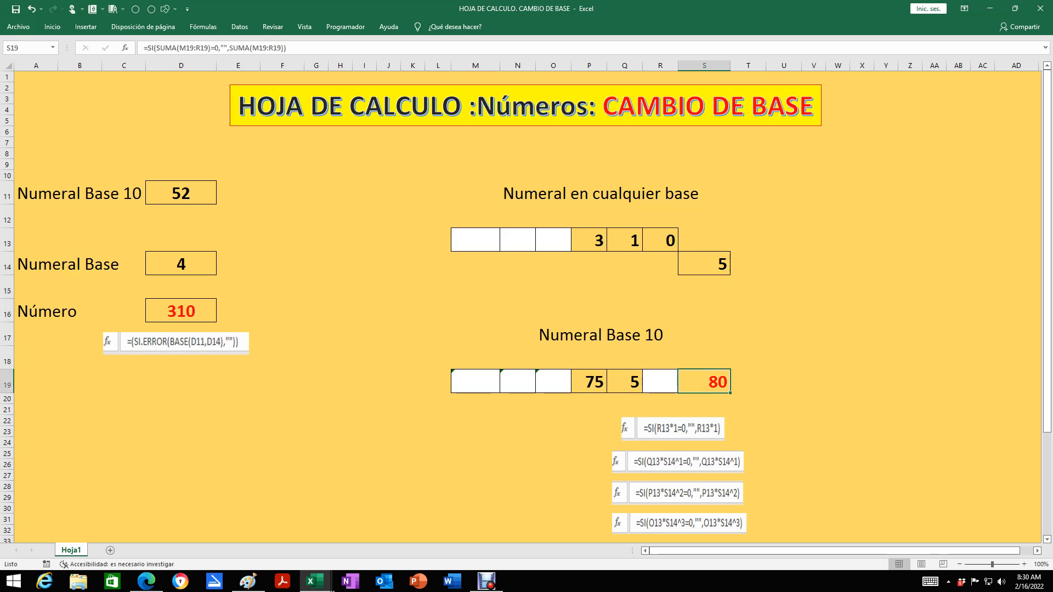
Set the base-10 numeral in D11 to 80 and its target base in D14 to 5, and check the converted number in D16
{"action": "left_click", "coordinate": [181, 193]}
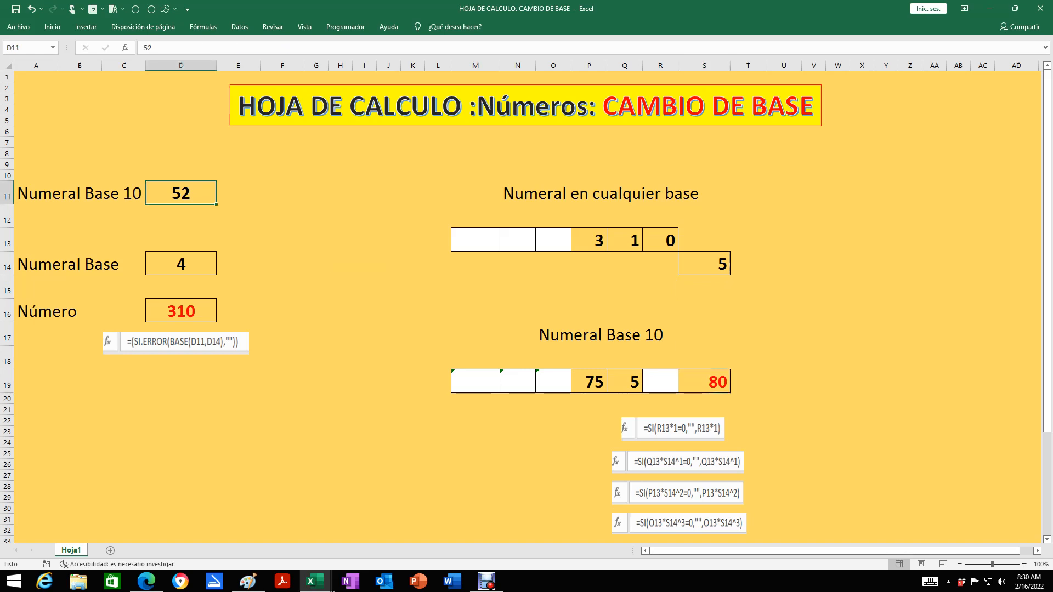
{"action": "type", "text": "80"}
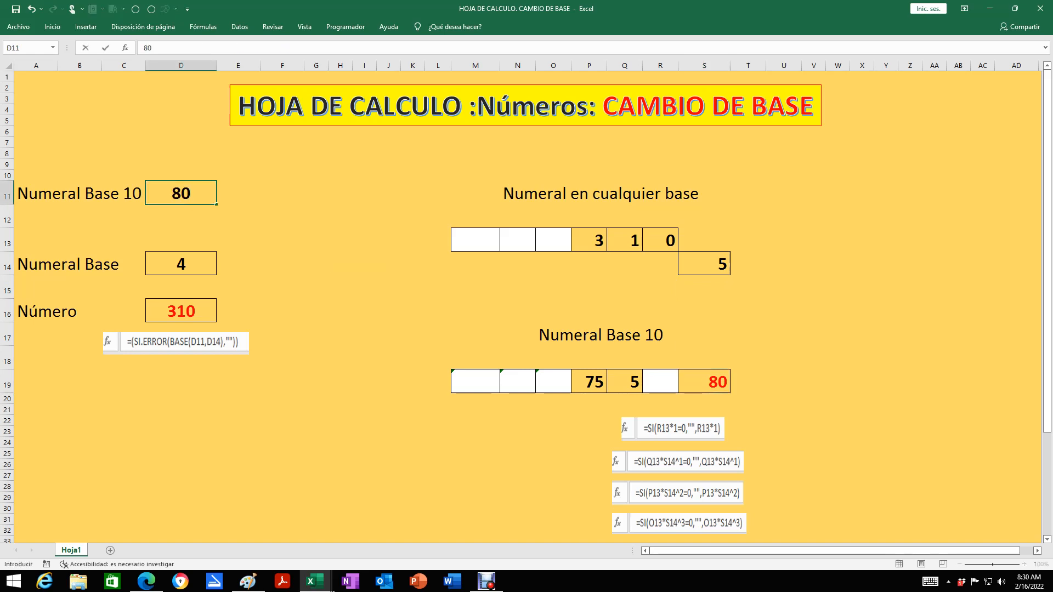
{"action": "key", "text": "Return"}
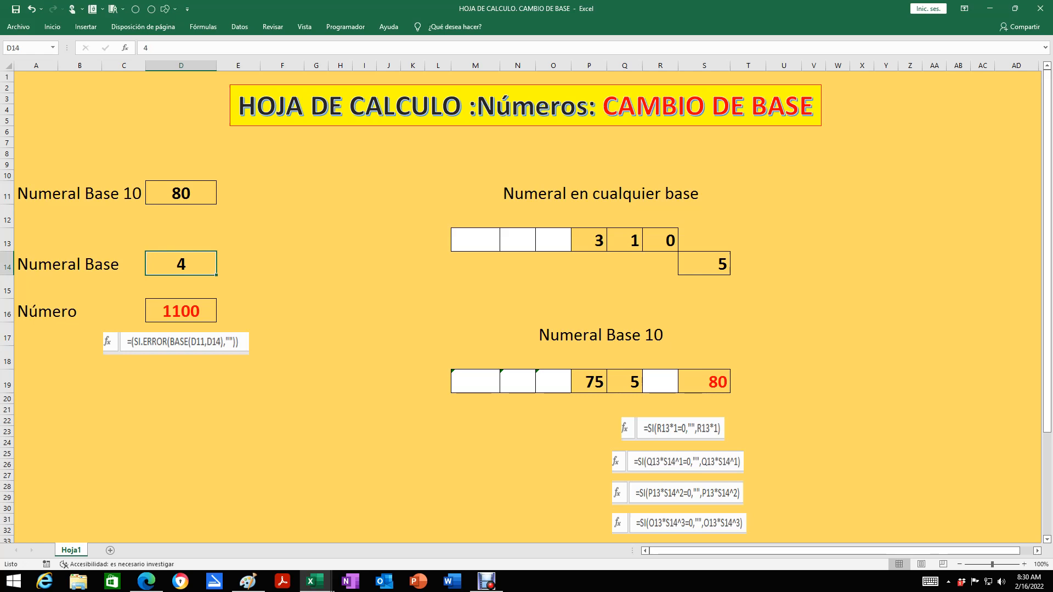
{"action": "type", "text": "5"}
{"action": "key", "text": "Return"}
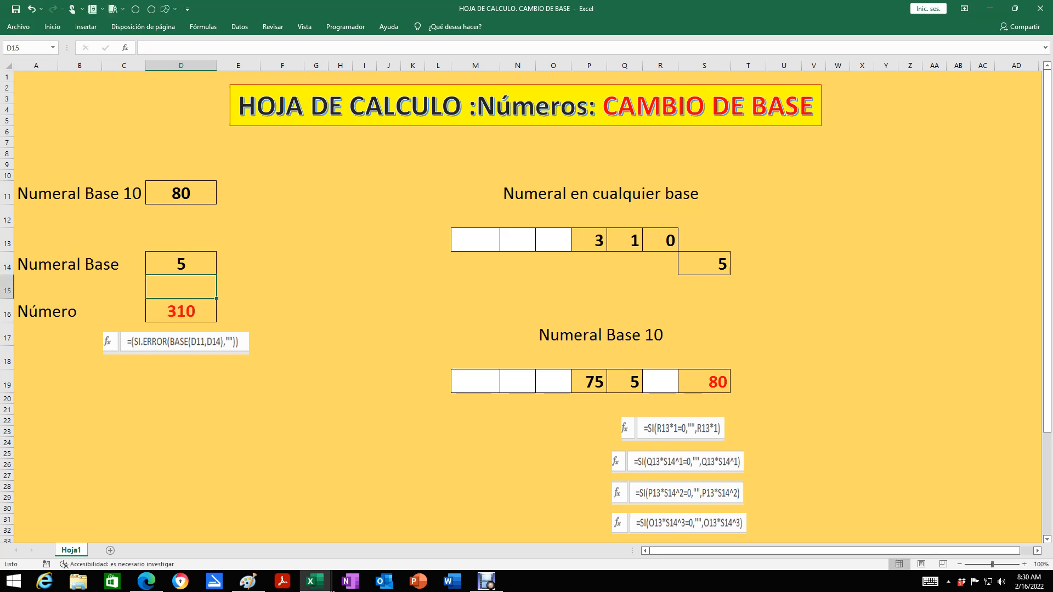
{"action": "key", "text": "Down"}
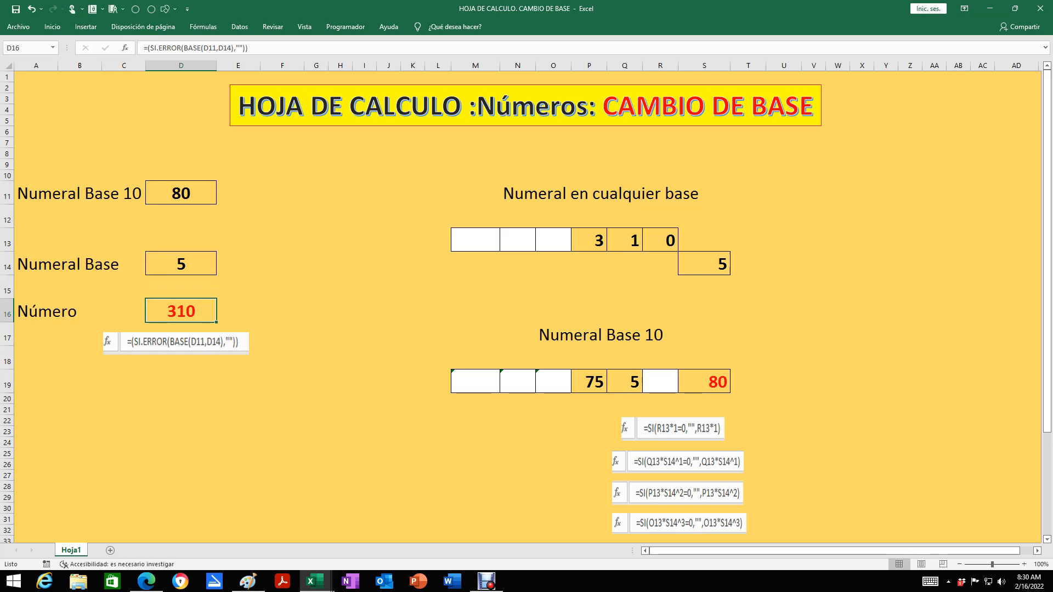
{"action": "scroll", "coordinate": [526, 307], "scroll_direction": "down", "scroll_amount": 2}
{"action": "scroll", "coordinate": [527, 307], "scroll_direction": "up", "scroll_amount": 2}
{"action": "scroll", "coordinate": [527, 307], "scroll_direction": "down", "scroll_amount": 3}
{"action": "scroll", "coordinate": [526, 307], "scroll_direction": "up", "scroll_amount": 3}
{"action": "scroll", "coordinate": [526, 307], "scroll_direction": "down", "scroll_amount": 3}
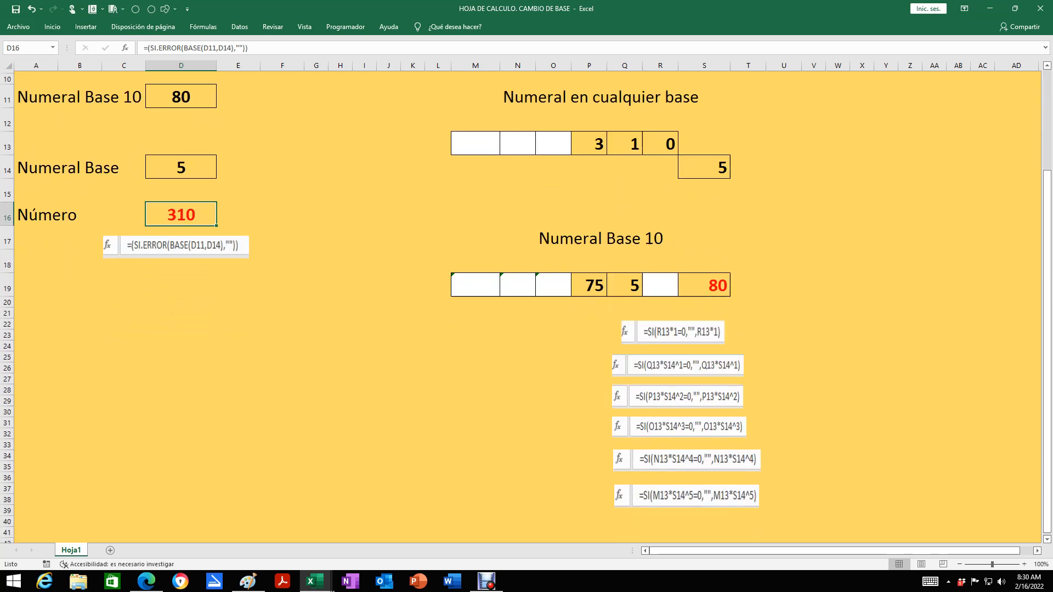
{"action": "scroll", "coordinate": [527, 307], "scroll_direction": "up", "scroll_amount": 3}
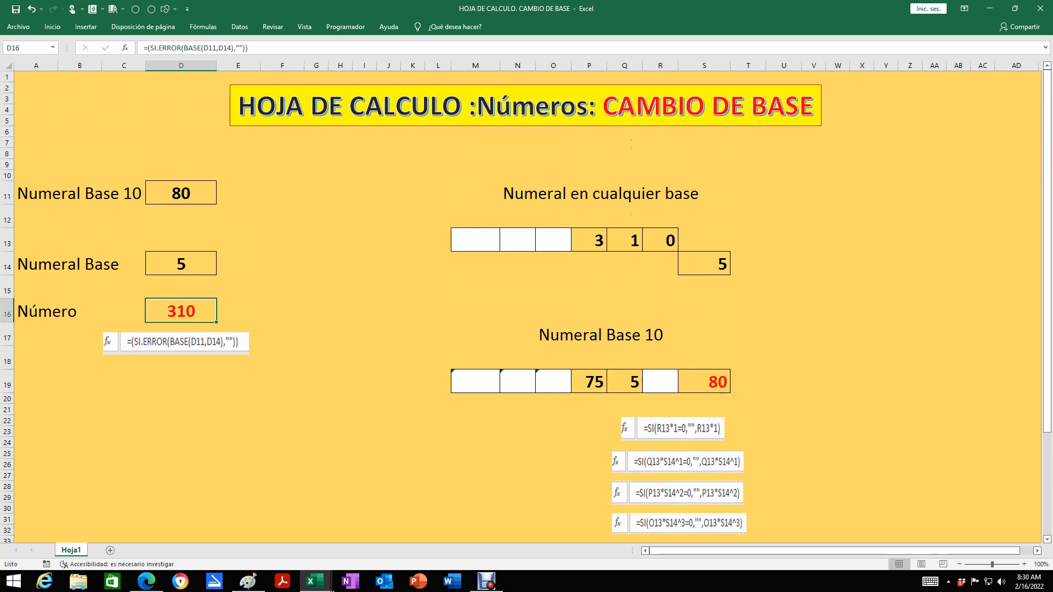
Check the total formula in S19 and select the base-10 numeral and base cells D11:D14
{"action": "left_click", "coordinate": [704, 382]}
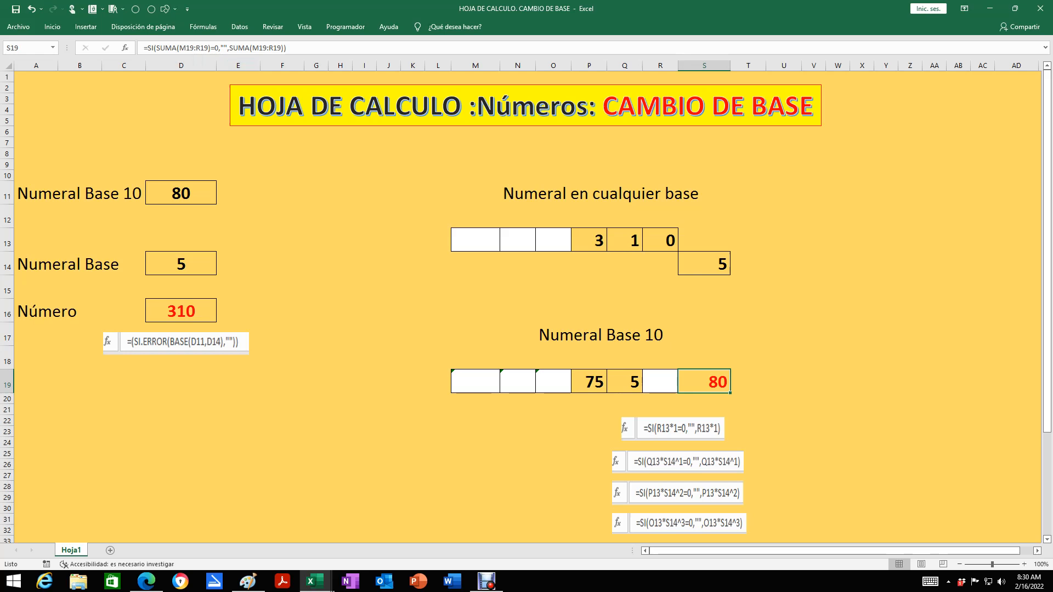
{"action": "left_click_drag", "start_coordinate": [181, 193], "coordinate": [181, 266]}
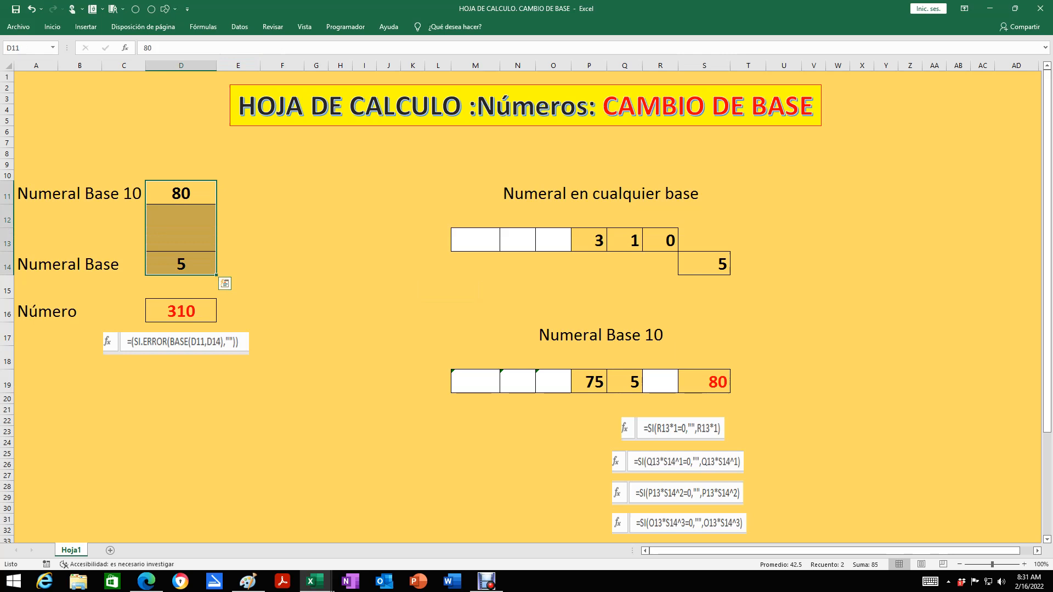
Clear all the sheet's input cells: D11:D14, the numeral's digits in M13:R13 and its base in S14
{"action": "key", "text": "Delete"}
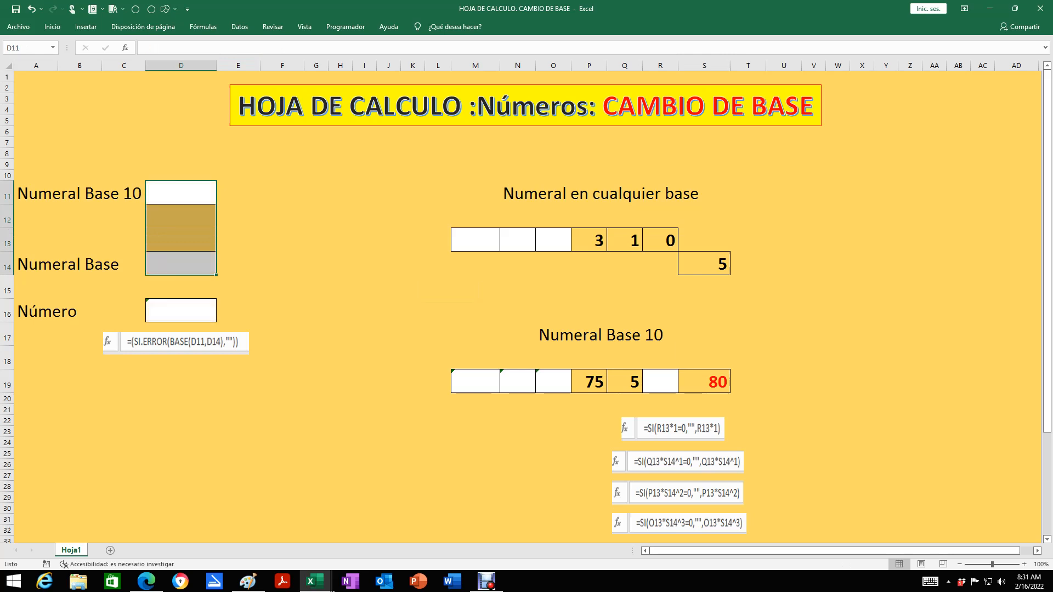
{"action": "left_click", "coordinate": [589, 240]}
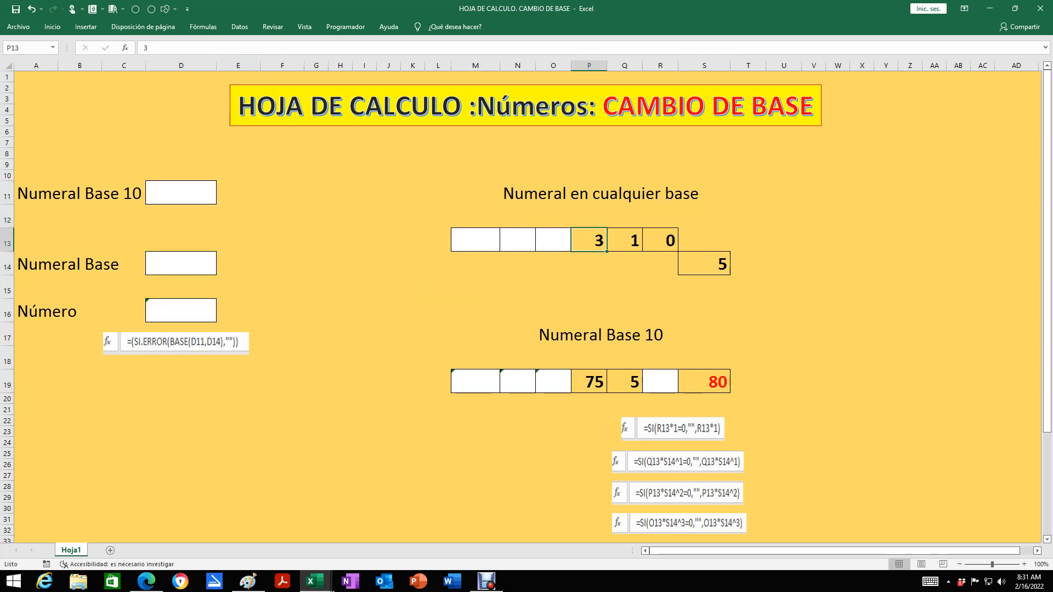
{"action": "left_click_drag", "start_coordinate": [475, 241], "coordinate": [660, 240]}
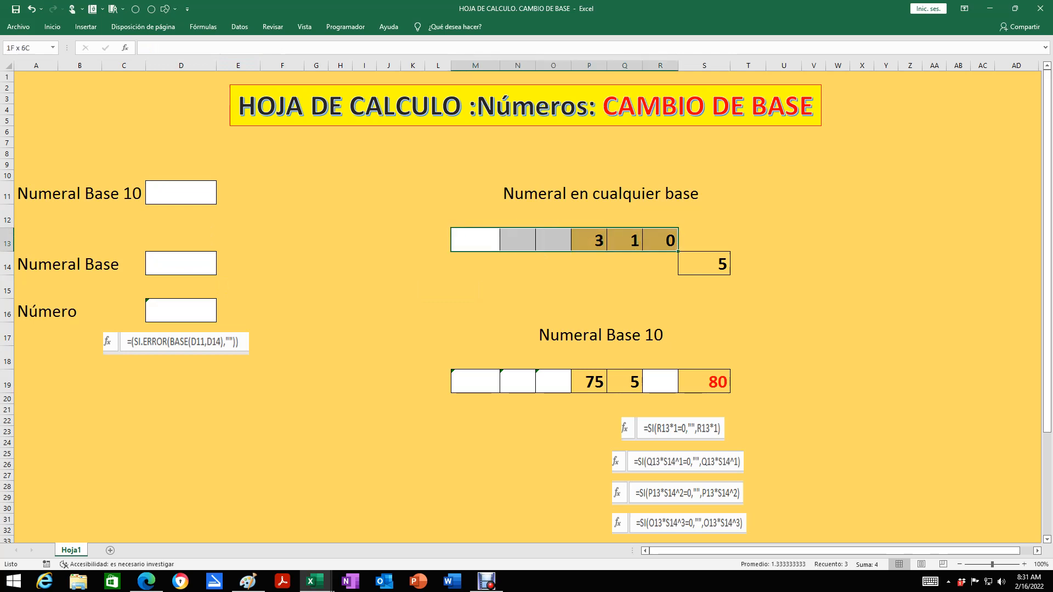
{"action": "key", "text": "Delete"}
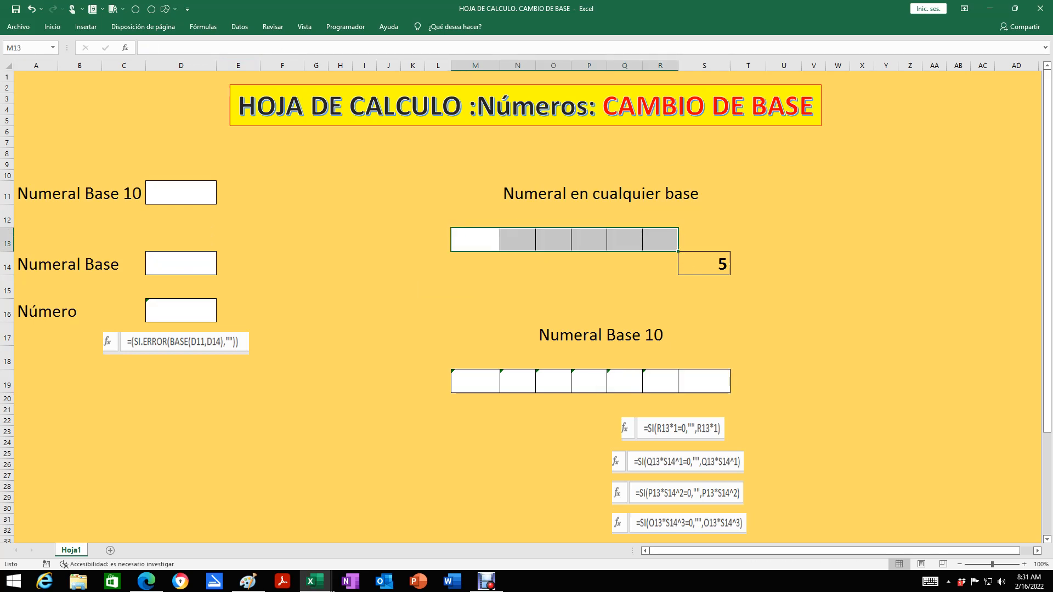
{"action": "left_click", "coordinate": [704, 263]}
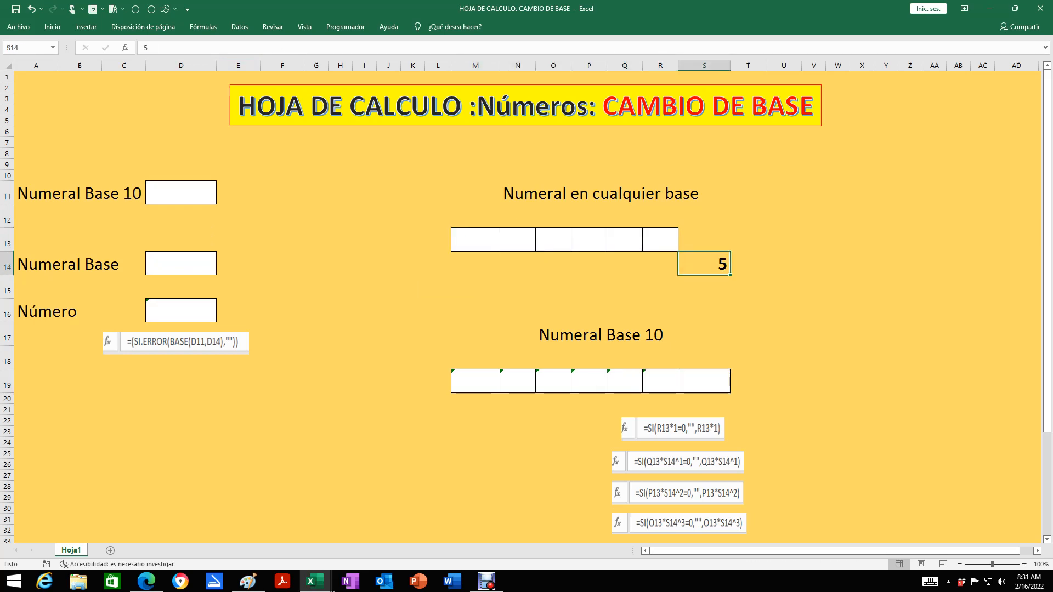
{"action": "key", "text": "Delete"}
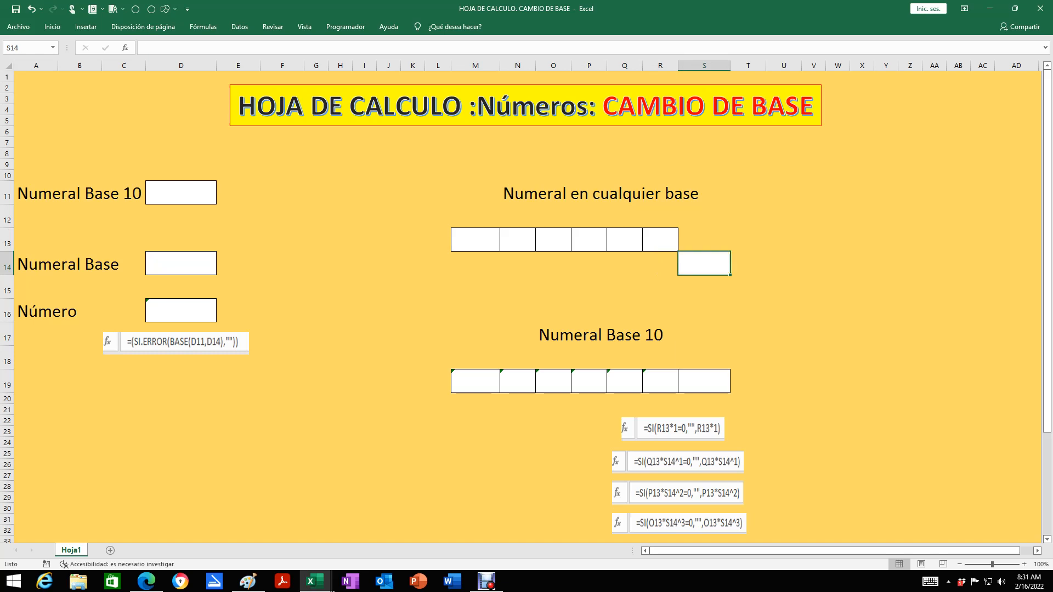
Review the cleared sheet from its title to the place-value formula images under the base-10 table
{"action": "scroll", "coordinate": [526, 302], "scroll_direction": "down", "scroll_amount": 2}
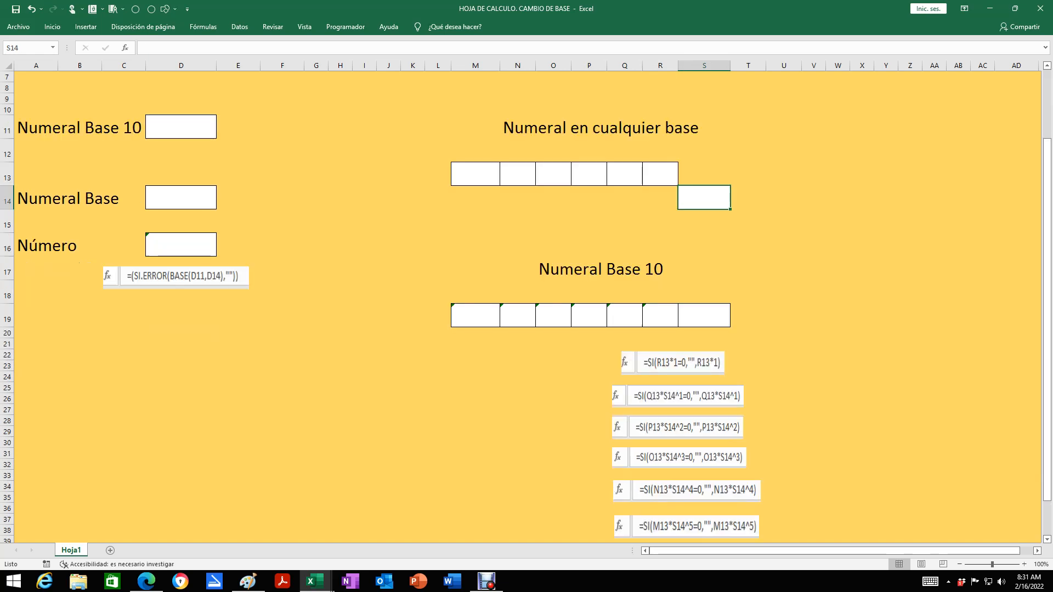
{"action": "scroll", "coordinate": [527, 302], "scroll_direction": "down", "scroll_amount": 2}
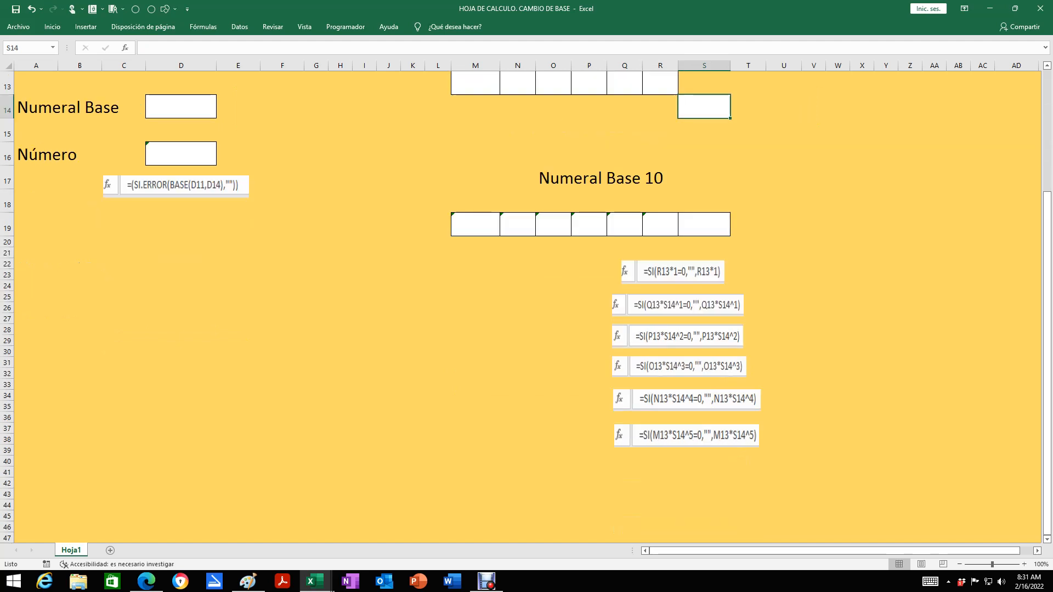
{"action": "scroll", "coordinate": [527, 302], "scroll_direction": "up", "scroll_amount": 4}
{"action": "scroll", "coordinate": [527, 301], "scroll_direction": "down", "scroll_amount": 3}
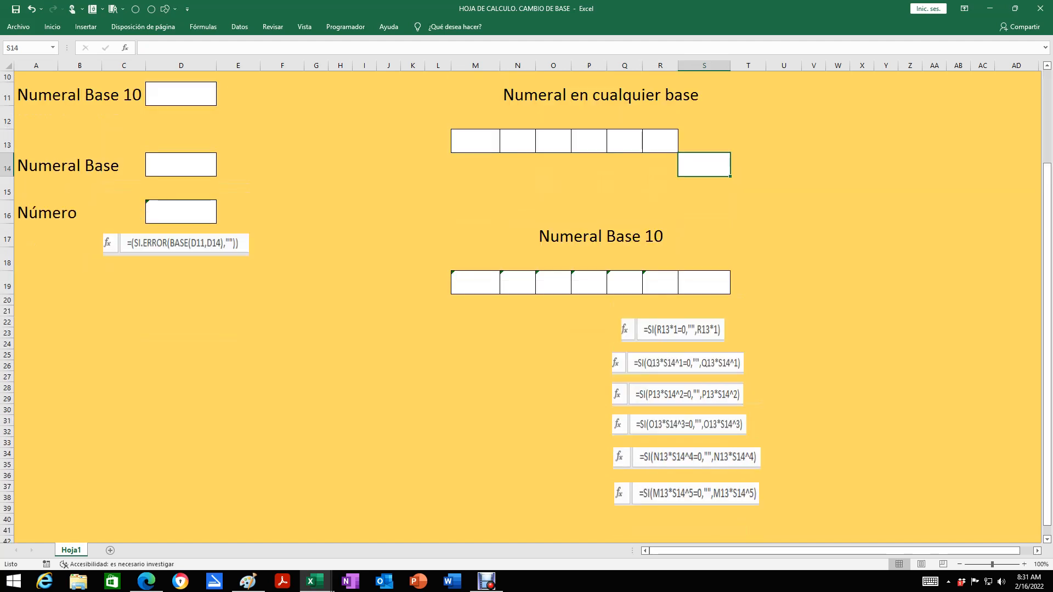
{"action": "scroll", "coordinate": [526, 302], "scroll_direction": "down", "scroll_amount": 2}
{"action": "scroll", "coordinate": [527, 302], "scroll_direction": "up", "scroll_amount": 4}
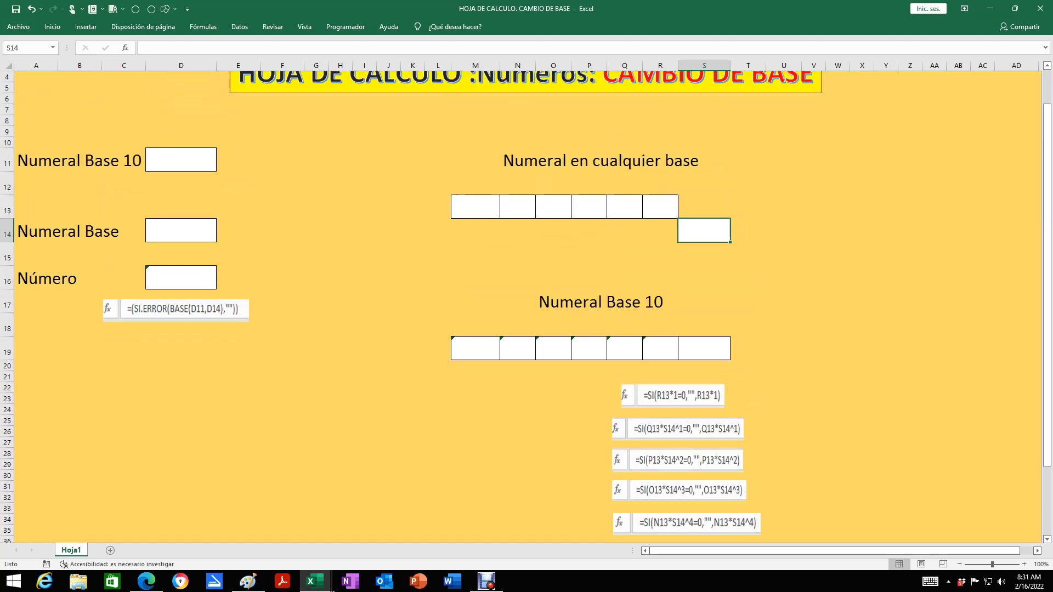
{"action": "scroll", "coordinate": [527, 302], "scroll_direction": "down", "scroll_amount": 2}
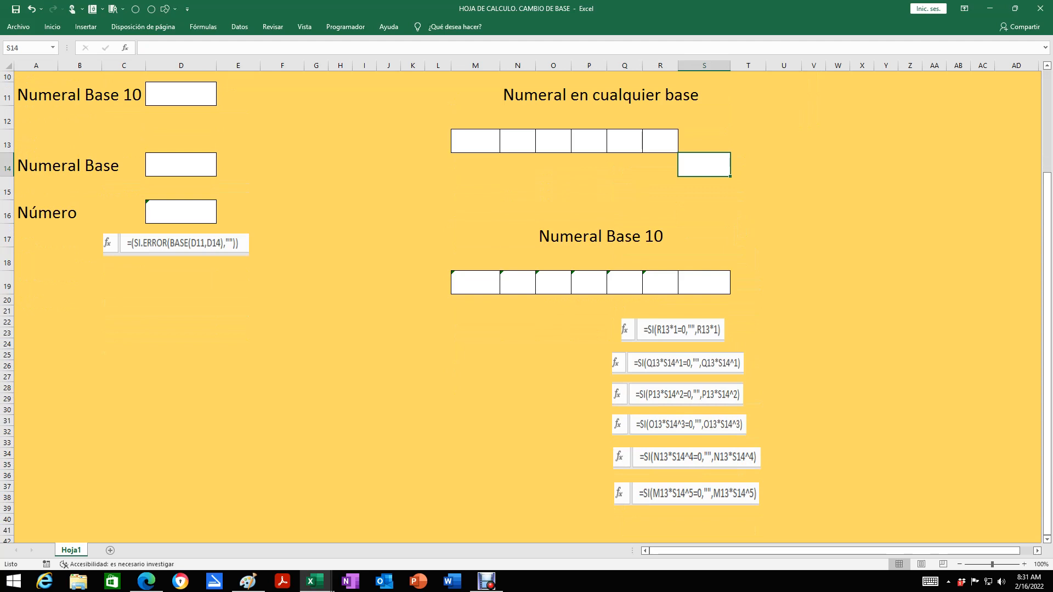
{"action": "scroll", "coordinate": [527, 302], "scroll_direction": "up", "scroll_amount": 3}
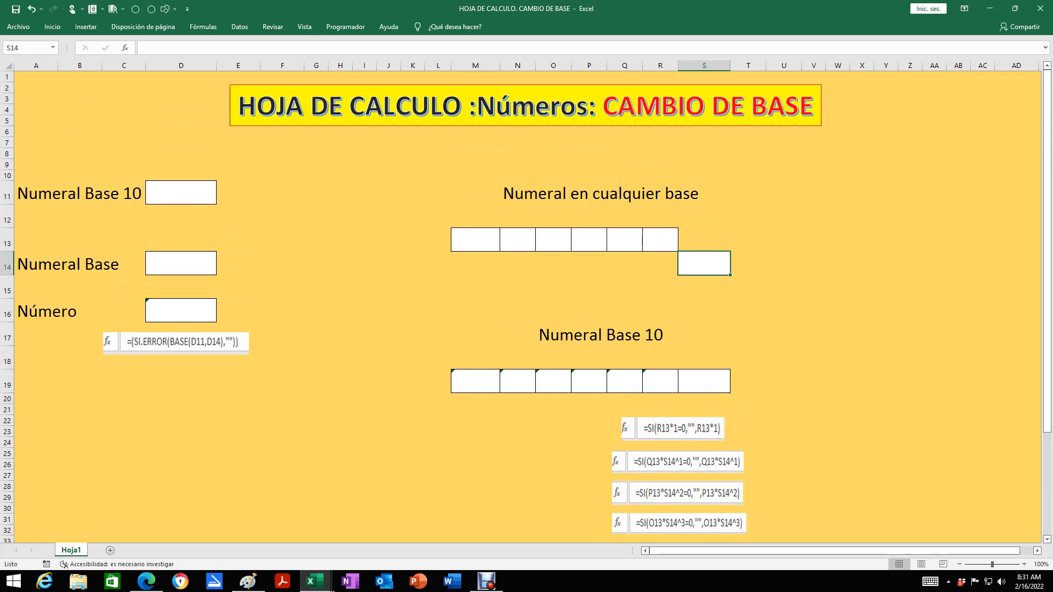
{"action": "scroll", "coordinate": [525, 307], "scroll_direction": "down", "scroll_amount": 3}
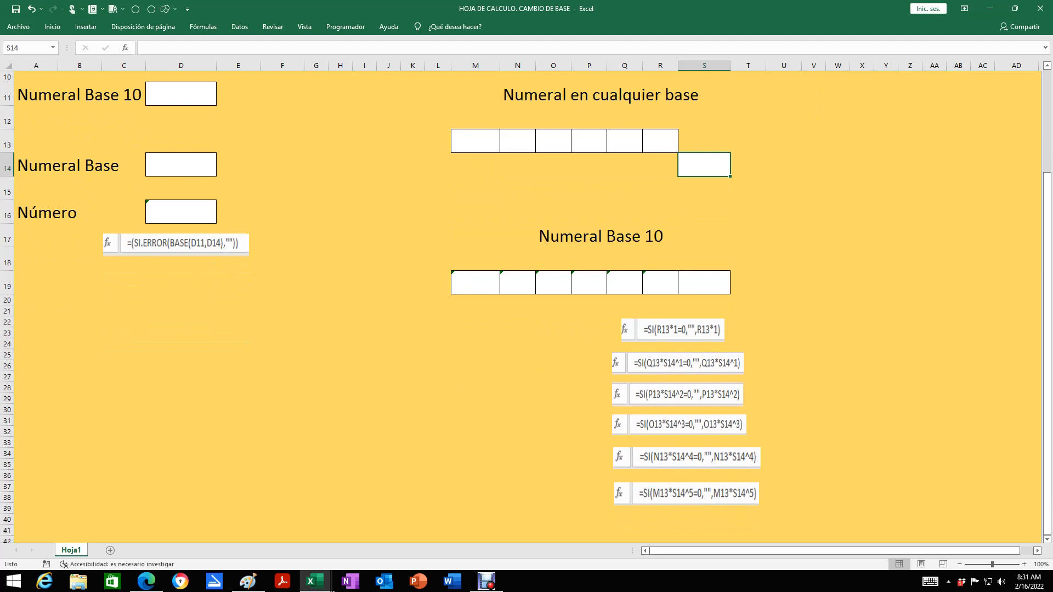
{"action": "scroll", "coordinate": [526, 307], "scroll_direction": "up", "scroll_amount": 1}
{"action": "scroll", "coordinate": [525, 307], "scroll_direction": "up", "scroll_amount": 2}
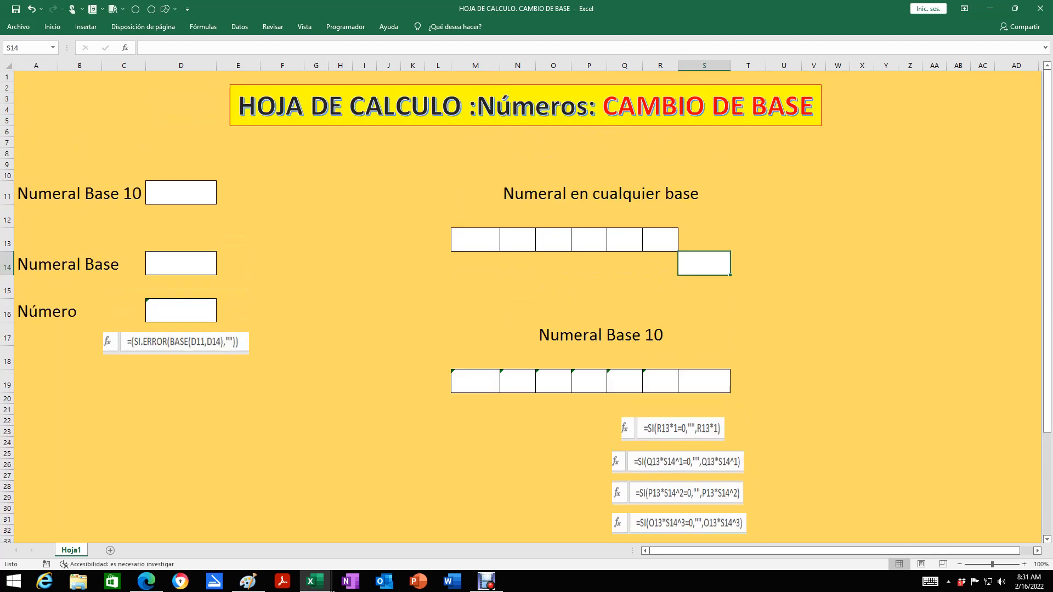